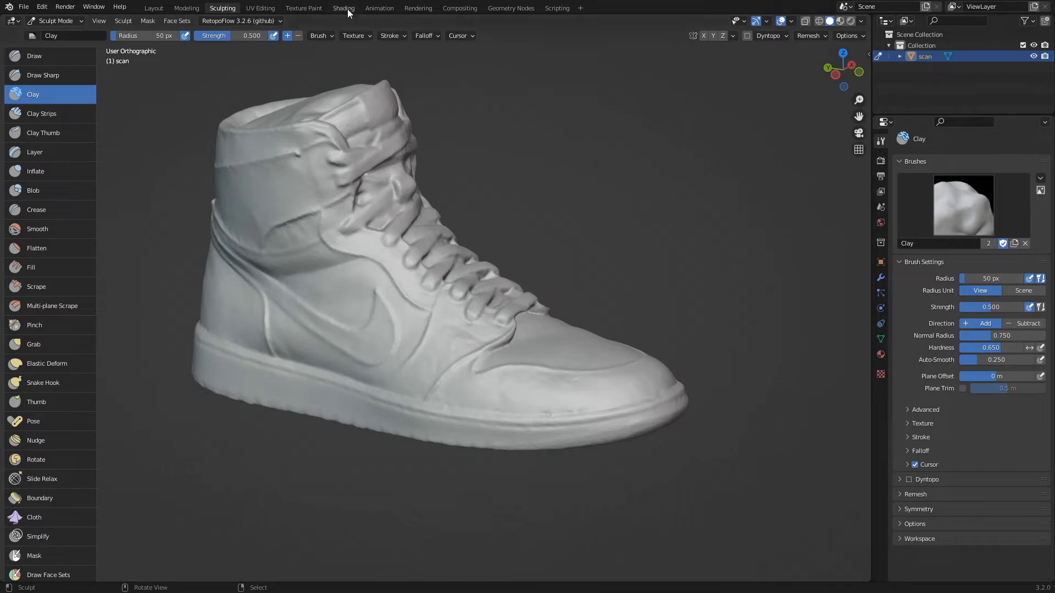
Open the Shading workspace and turn the scanned shoe so that its sole is in view.
click(344, 8)
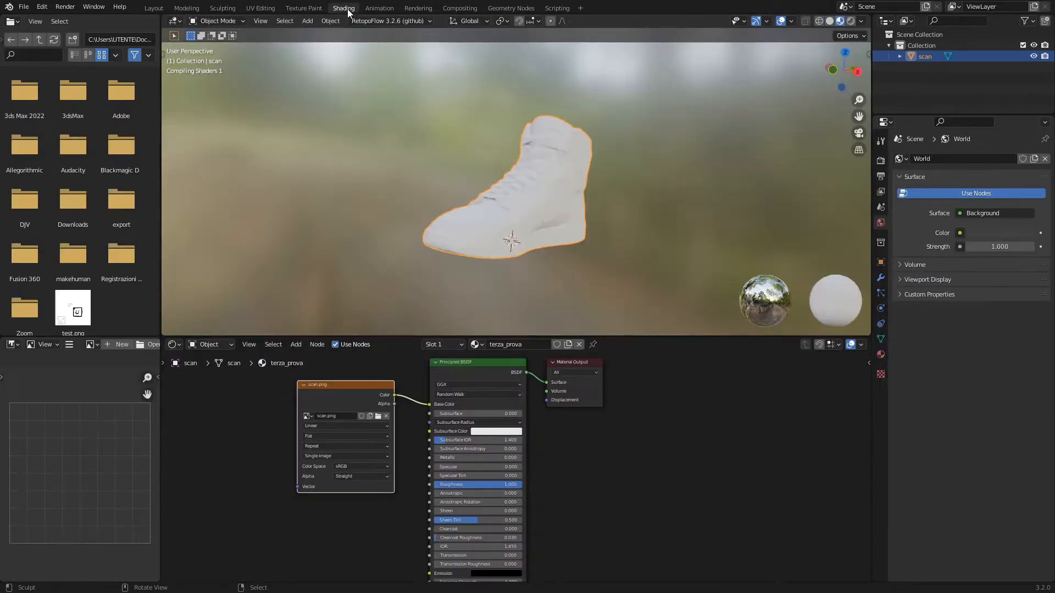
middle_drag(480, 206, 583, 278)
scroll(584, 278, up, 7)
scroll(520, 242, down, 2)
middle_drag(440, 242, 559, 98)
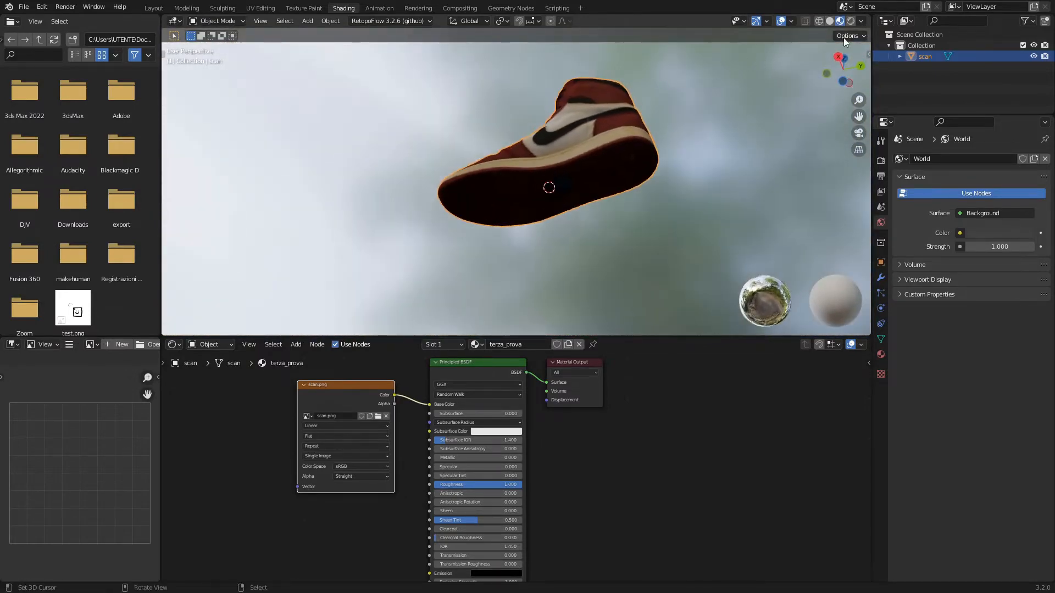
Light the material preview with the first available HDRI environment at strength 2.000 and inspect the shoe's sole.
click(861, 21)
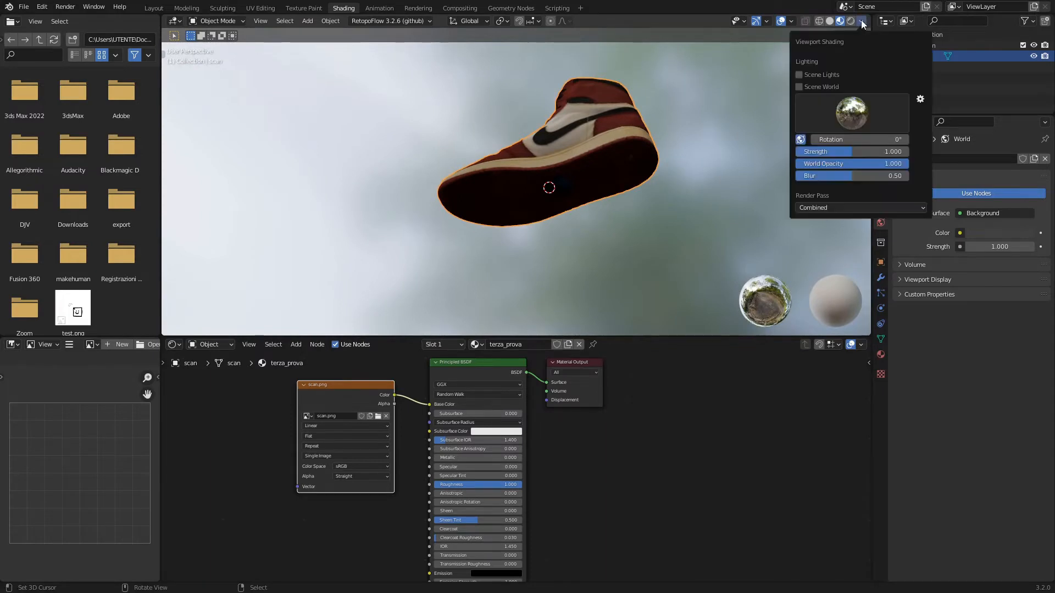
click(850, 123)
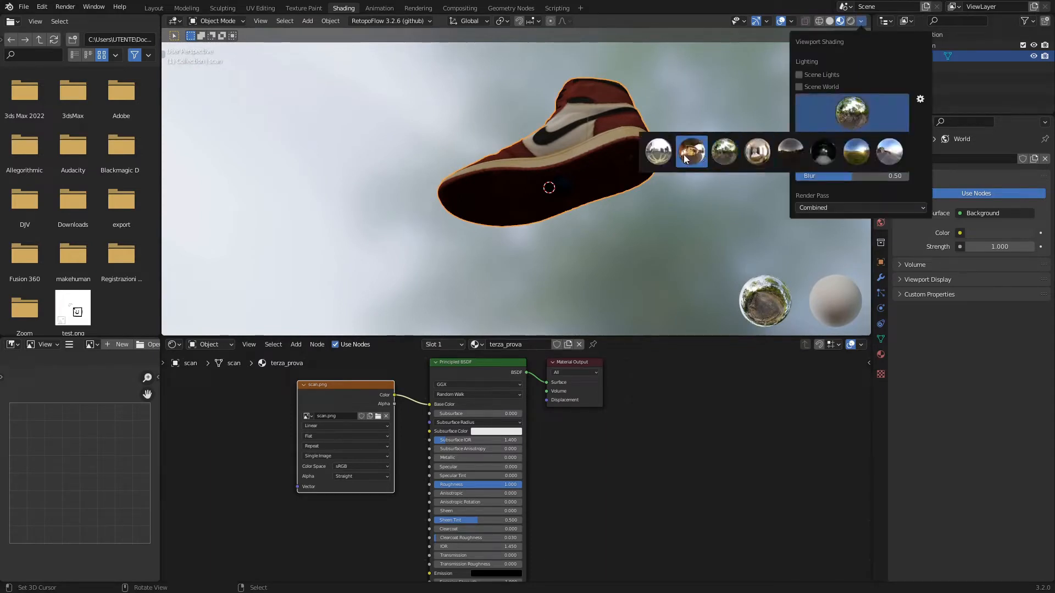
click(666, 155)
drag(842, 151, 908, 151)
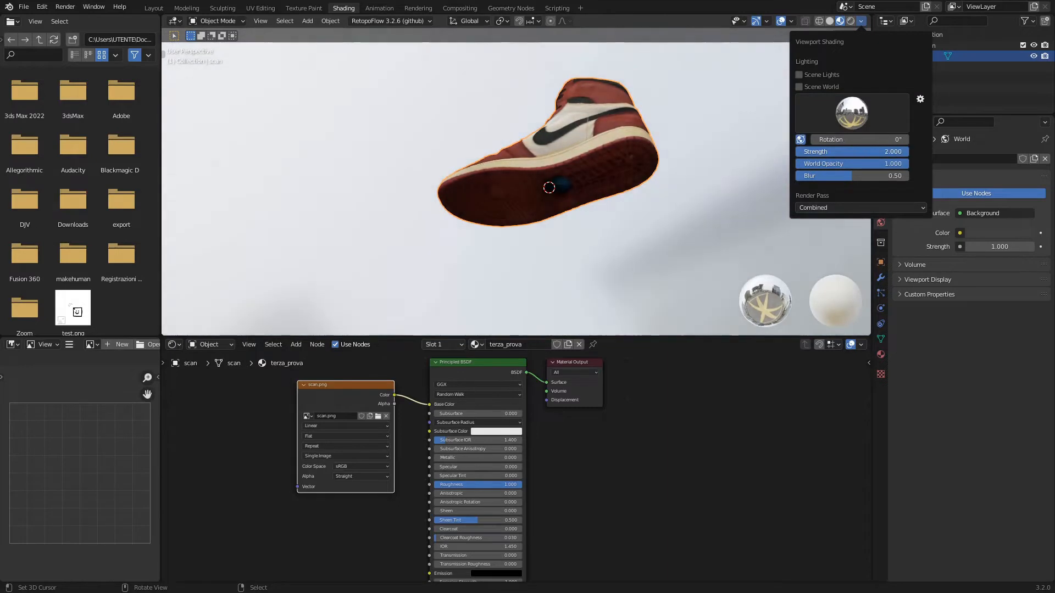
scroll(572, 176, up, 6)
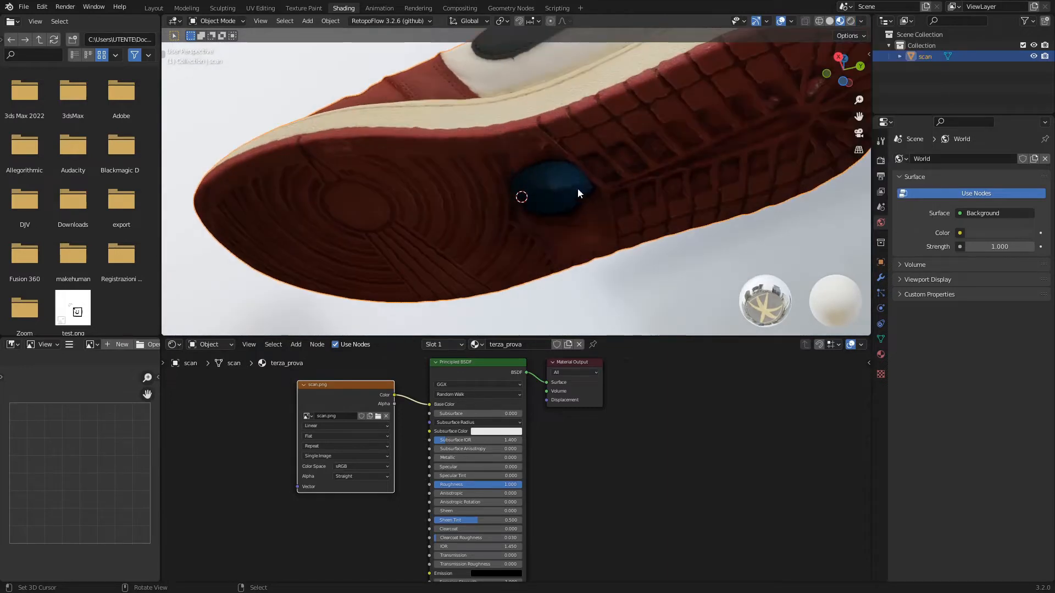
scroll(578, 188, down, 6)
middle_drag(497, 199, 557, 216)
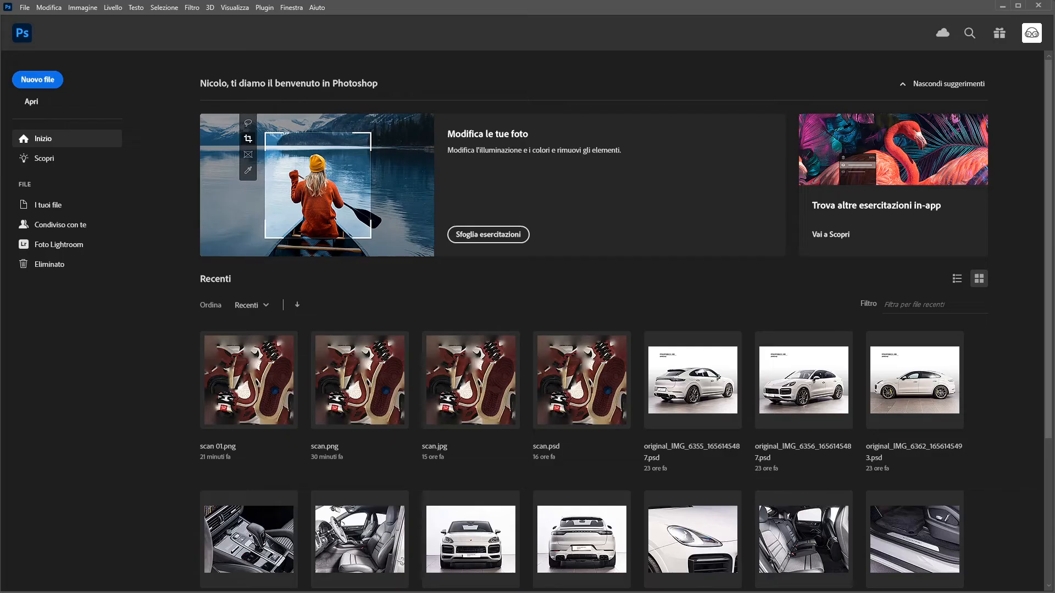
Open scan.png from the air jordan folder in Photoshop and focus on the shoe's toe area.
key(alt+Tab)
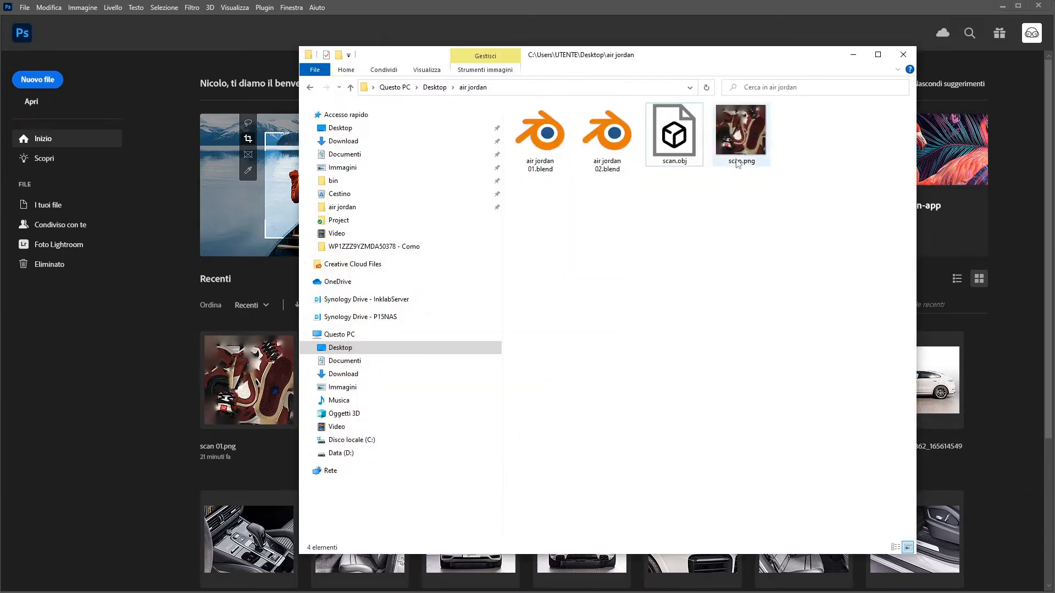
drag(744, 144, 148, 347)
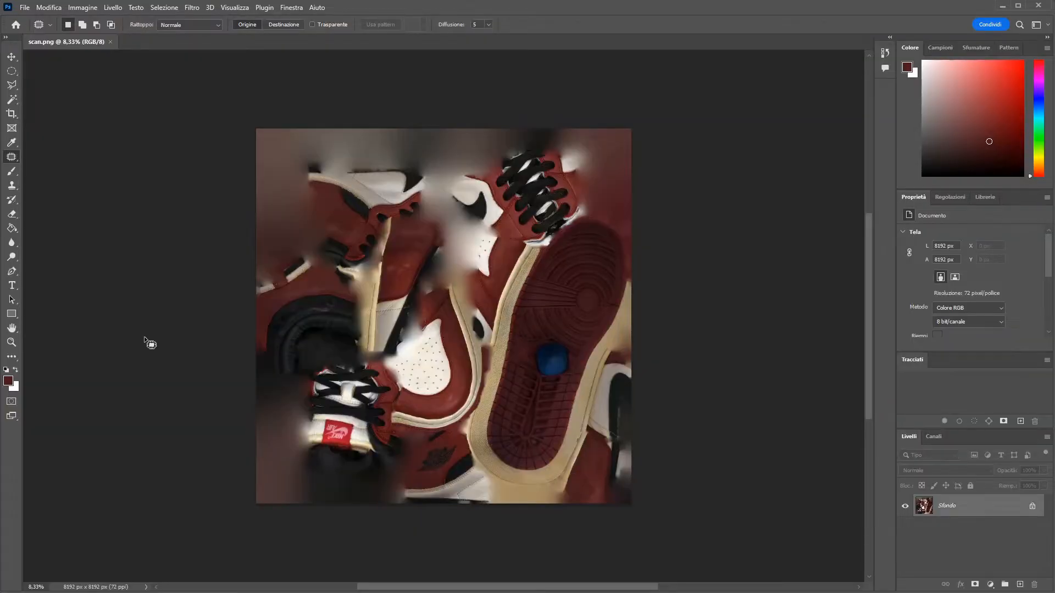
alt+scroll(467, 409, up, 6)
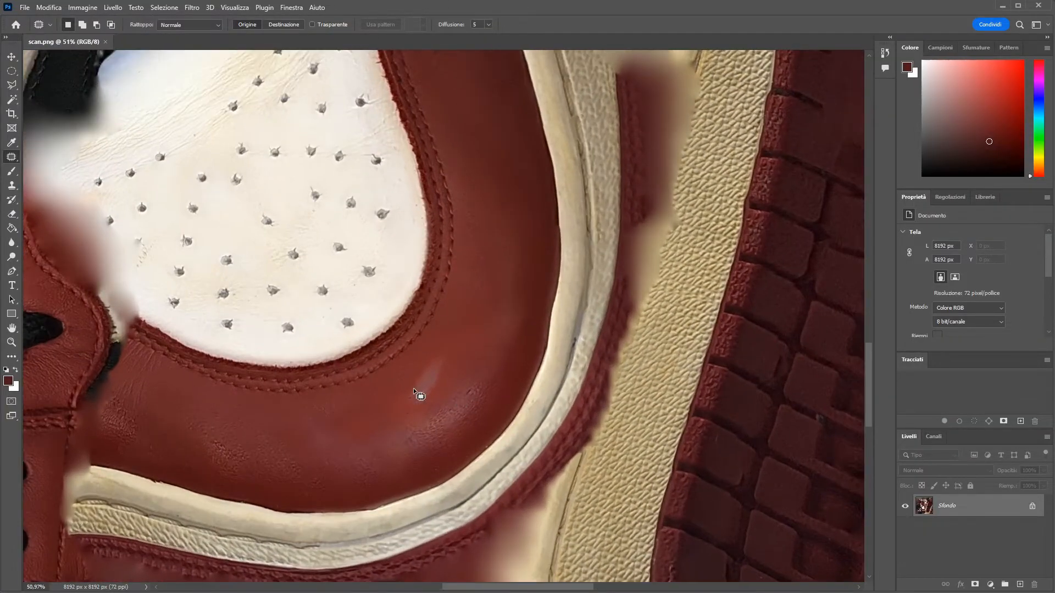
With the Patch tool, replace the pale highlight spots on the red toe leather with clean leather.
right_click(15, 163)
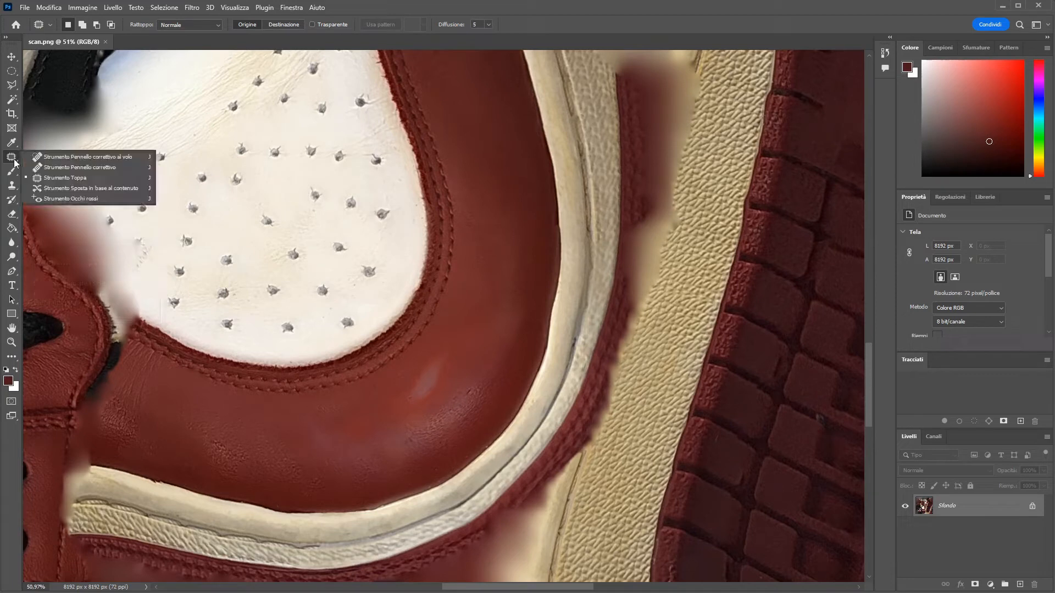
click(62, 179)
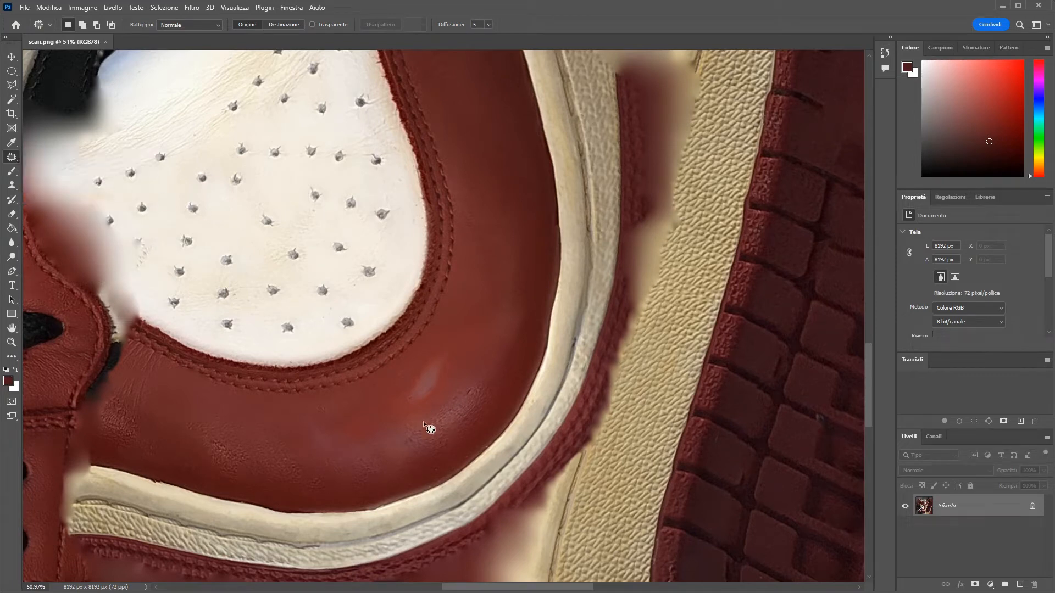
drag(452, 356, 434, 348)
mouse_move(424, 392)
mouse_down()
mouse_move(483, 316)
mouse_move(474, 302)
mouse_up()
drag(471, 373, 478, 374)
drag(462, 402, 473, 363)
key(ctrl+d)
Patch the wrinkled spots along the lower-left stretch of the red toe band with smooth leather.
drag(245, 442, 239, 451)
drag(219, 455, 248, 443)
mouse_move(274, 433)
mouse_down()
mouse_move(305, 479)
mouse_move(277, 440)
mouse_up()
drag(275, 454, 194, 444)
key(ctrl+d)
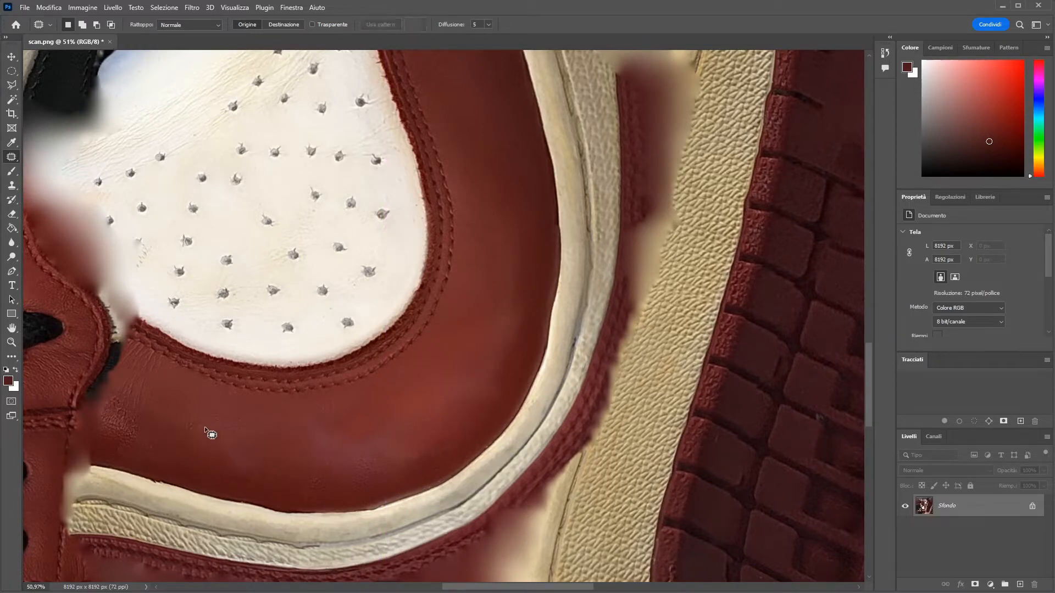
drag(105, 431, 122, 396)
drag(124, 428, 181, 435)
key(ctrl+d)
Patch the blemishes on the outer side of the red toe band and along the cream edging below it.
mouse_move(479, 254)
mouse_down()
mouse_move(452, 355)
mouse_move(485, 295)
mouse_up()
drag(385, 513, 384, 512)
drag(376, 512, 334, 530)
key(ctrl+d)
drag(413, 505, 411, 500)
drag(411, 500, 465, 476)
key(ctrl+d)
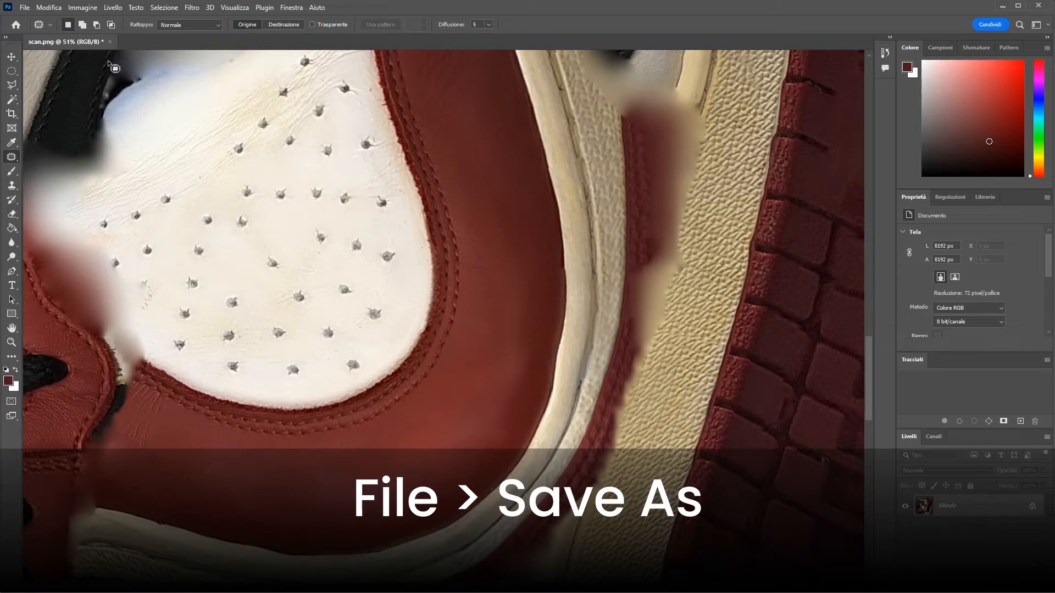
Save the retouched texture as a new file named scan 01.png.
click(25, 9)
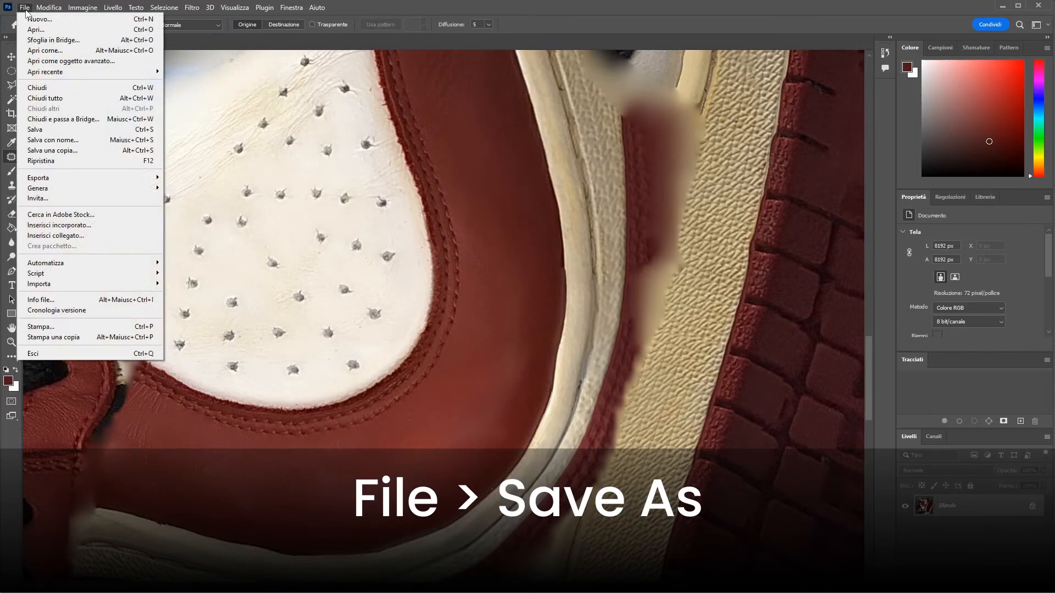
click(64, 142)
text(01.png)
click(560, 412)
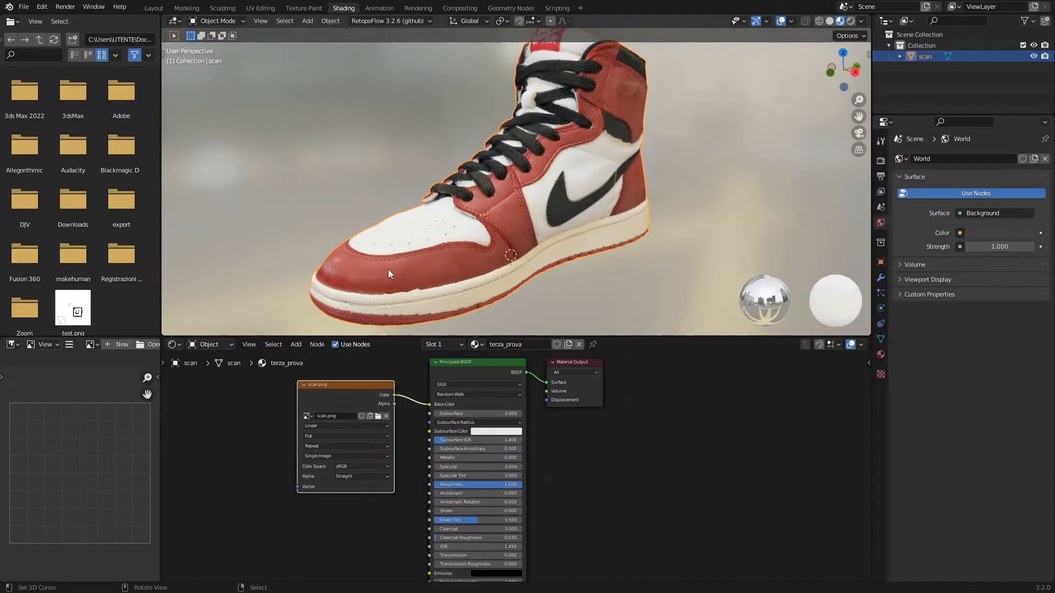
Switch to Blender, inspect the toe and replace the material's image texture with scan 01.png.
mouse_move(388, 270)
middle_down()
mouse_move(506, 262)
mouse_move(433, 117)
mouse_move(463, 137)
middle_up()
scroll(675, 285, up, 4)
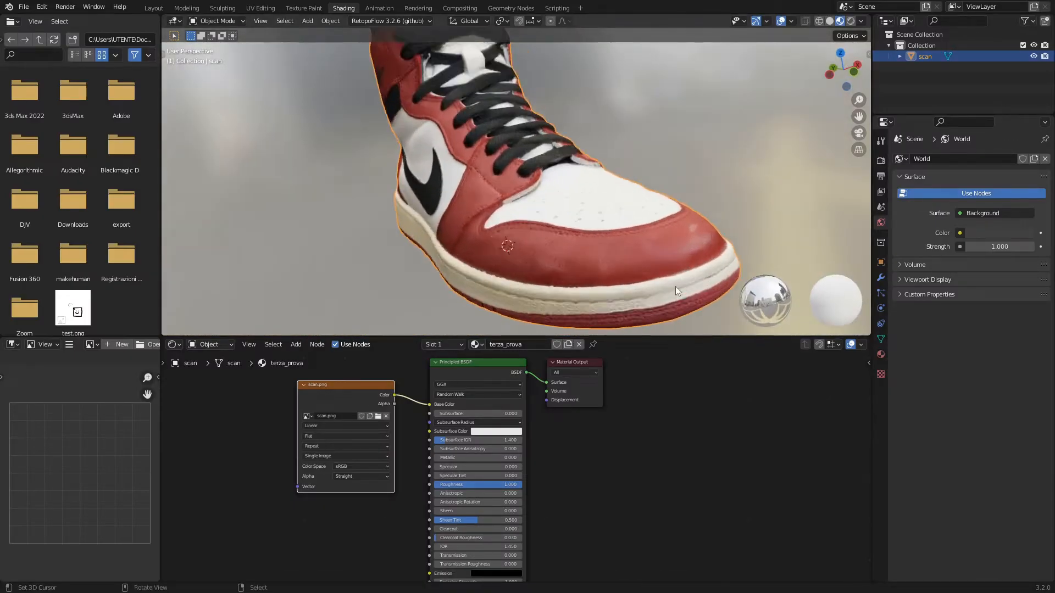
click(379, 416)
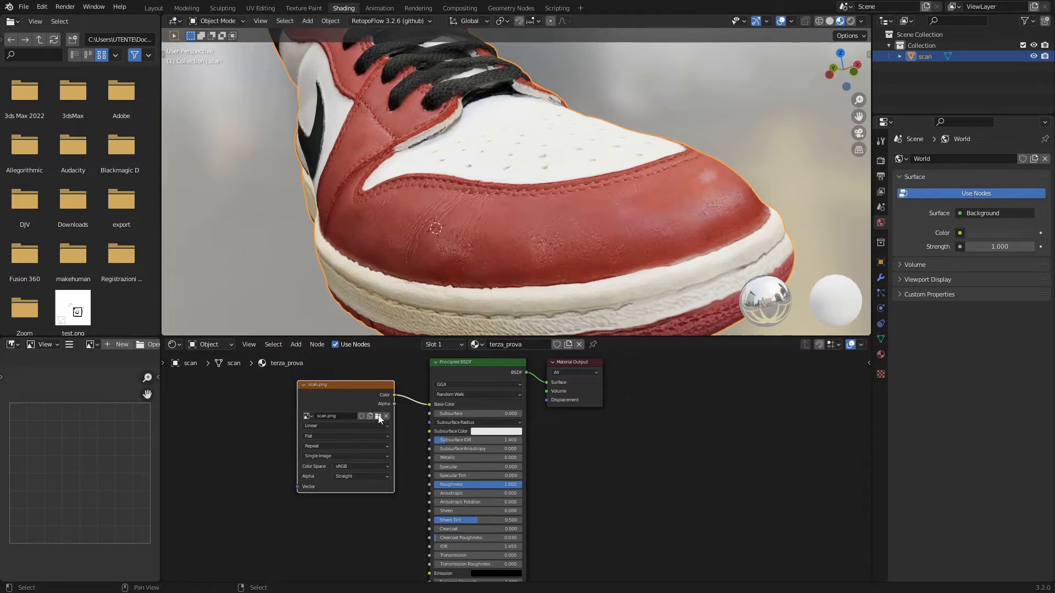
click(400, 170)
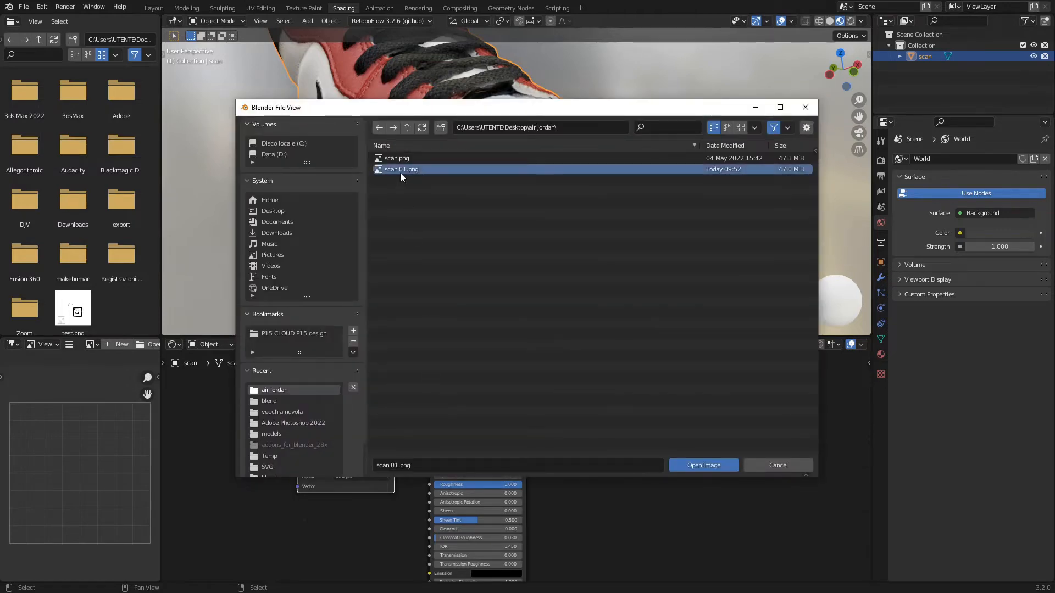
click(709, 466)
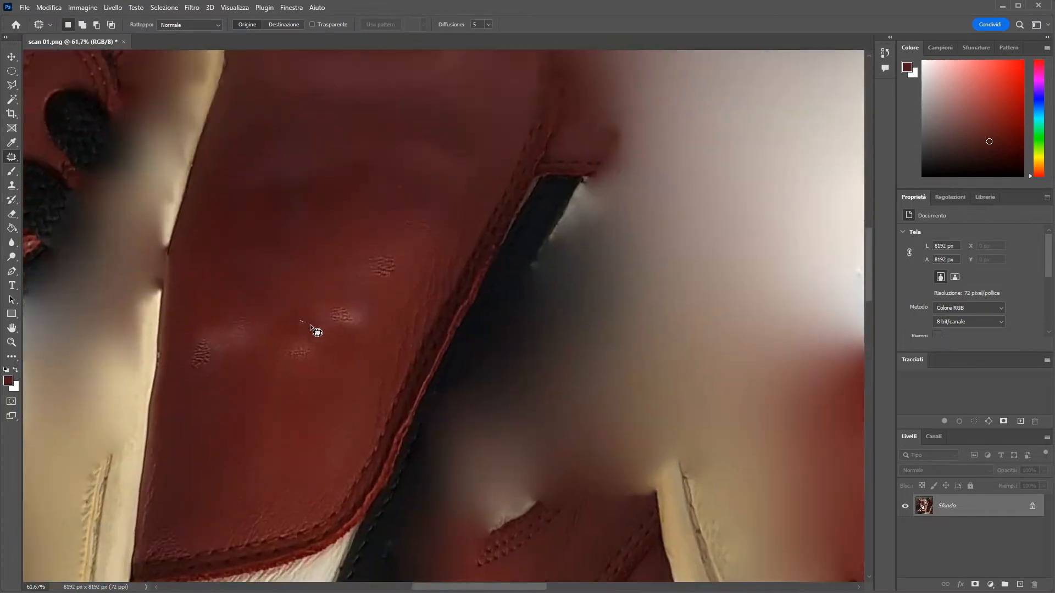
Switch to Photoshop and patch the wrinkled spots on the red leather panel beside the cream strip.
drag(379, 242, 407, 258)
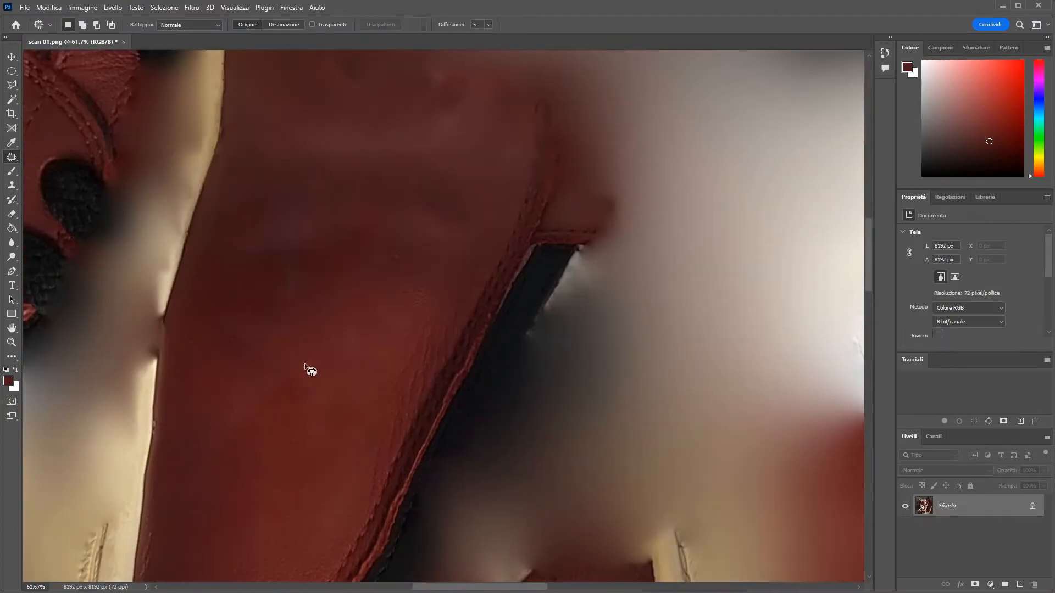
mouse_move(271, 287)
mouse_down()
mouse_move(243, 256)
mouse_move(270, 287)
mouse_up()
drag(340, 233, 272, 478)
drag(337, 330, 346, 323)
drag(377, 221, 377, 285)
Patch the uneven areas on the red ankle leather above the black collar.
mouse_move(273, 217)
mouse_down()
mouse_move(476, 147)
mouse_move(480, 159)
mouse_up()
drag(385, 197, 311, 453)
drag(329, 110, 354, 170)
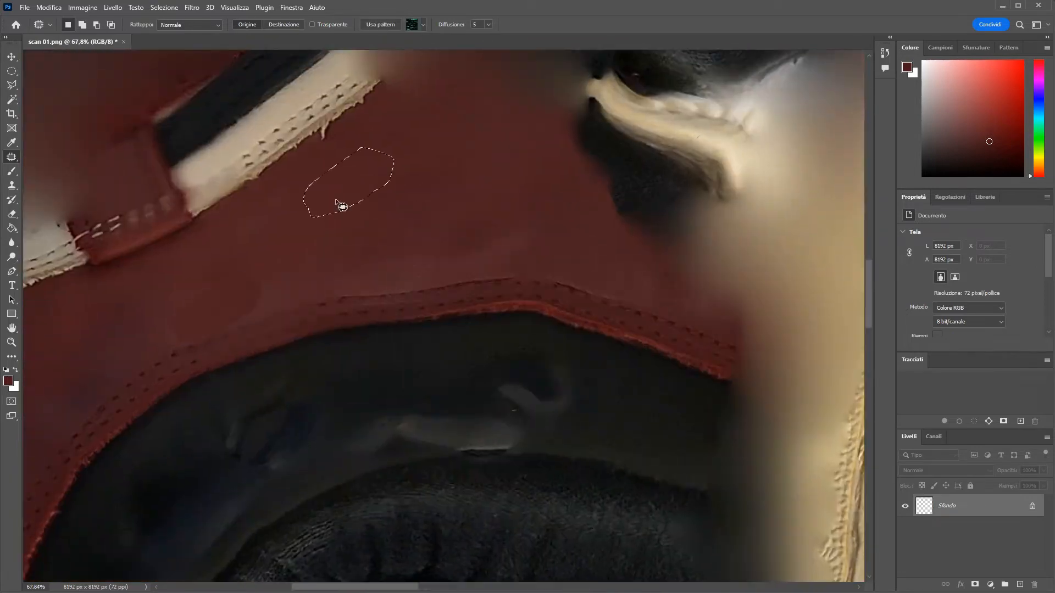
drag(336, 202, 424, 153)
mouse_move(172, 372)
mouse_down()
mouse_move(160, 287)
mouse_move(192, 259)
mouse_up()
Patch the light streaks and the short bright line in the middle of the black collar.
drag(566, 292, 508, 311)
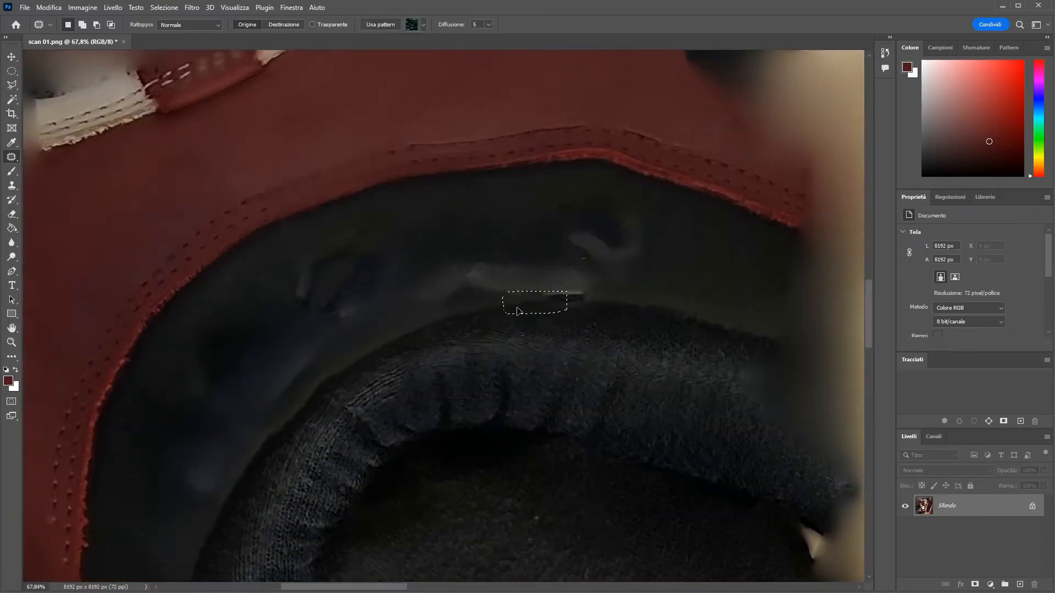
drag(626, 285, 538, 204)
mouse_move(585, 237)
mouse_down()
mouse_move(495, 242)
mouse_move(467, 267)
mouse_up()
drag(515, 296, 574, 223)
drag(595, 254, 593, 258)
drag(563, 283, 662, 280)
drag(478, 272, 431, 305)
drag(442, 283, 495, 263)
Patch the remaining smudges along the left curve of the black collar and clear the selection.
mouse_move(273, 288)
mouse_down()
mouse_move(313, 312)
mouse_move(294, 275)
mouse_up()
drag(335, 283, 429, 247)
mouse_move(261, 429)
mouse_down()
mouse_move(351, 328)
mouse_move(261, 419)
mouse_up()
drag(274, 363, 385, 258)
drag(203, 467, 181, 429)
mouse_move(217, 311)
mouse_down()
mouse_move(296, 343)
mouse_move(302, 335)
mouse_up()
key(ctrl+d)
alt+scroll(351, 335, down, 4)
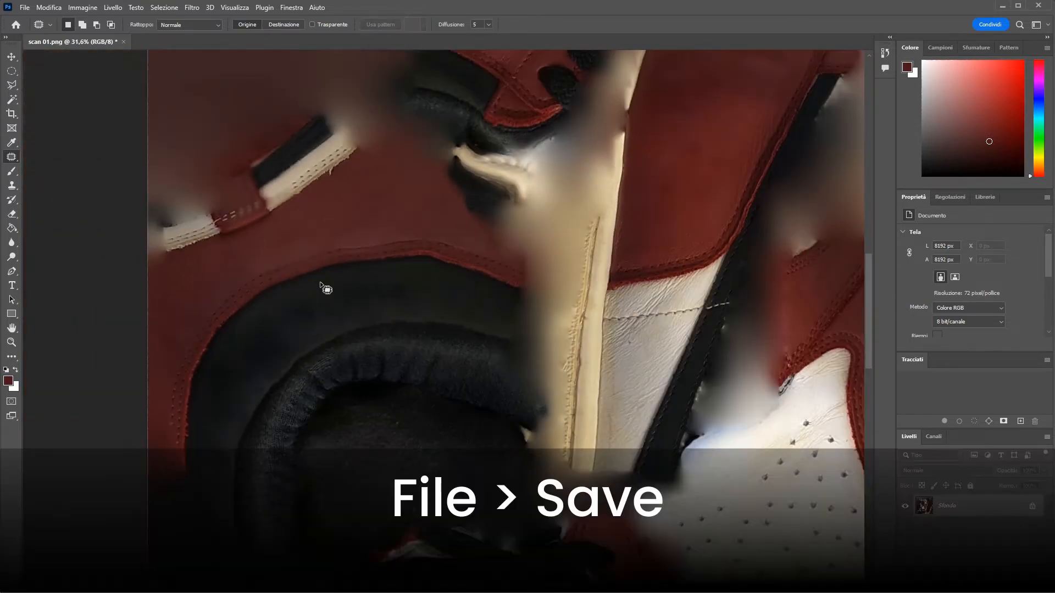
Save scan 01.png, switch to Blender and reload it in the image texture node to check the heel.
click(25, 8)
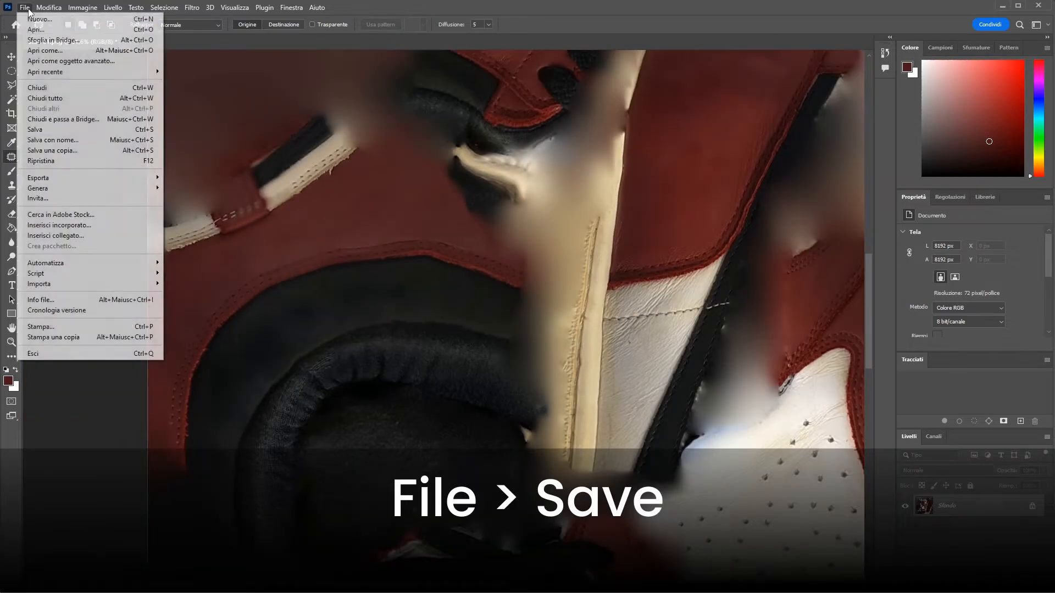
click(44, 127)
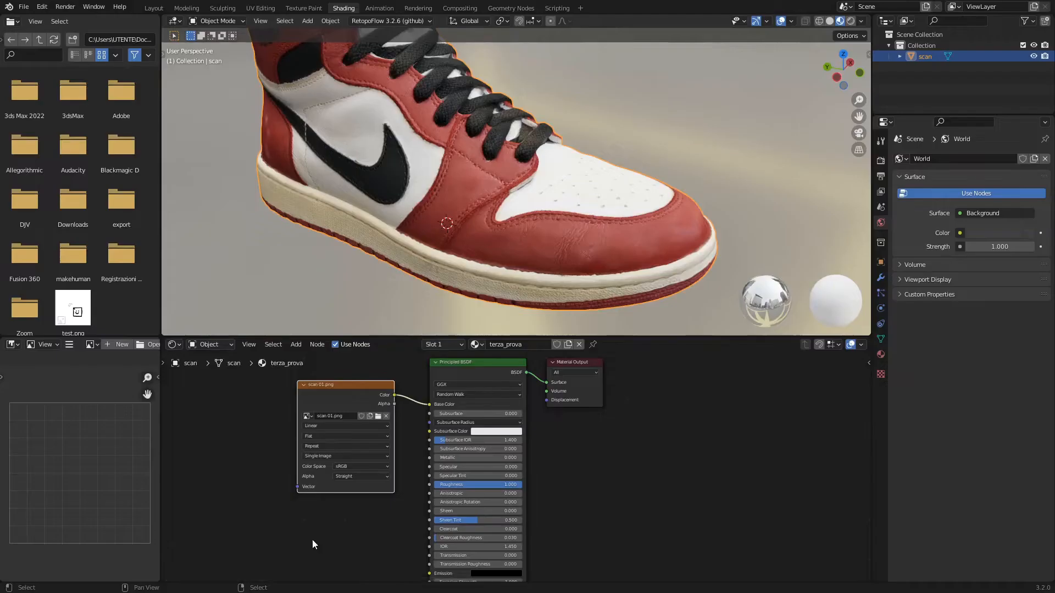
mouse_move(357, 264)
middle_down()
mouse_move(537, 157)
mouse_move(537, 180)
mouse_move(553, 180)
middle_up()
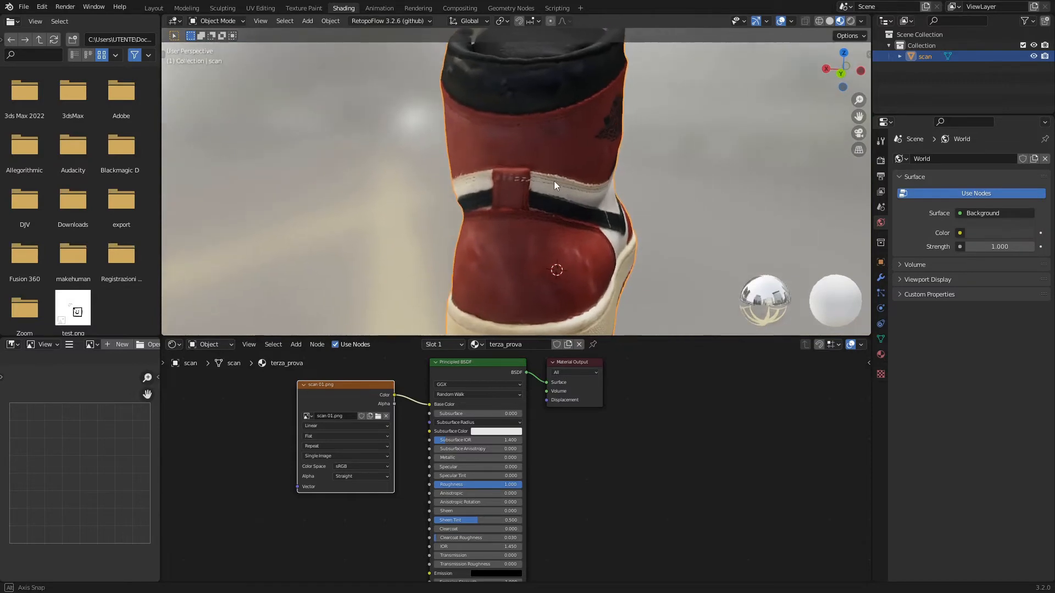
click(377, 418)
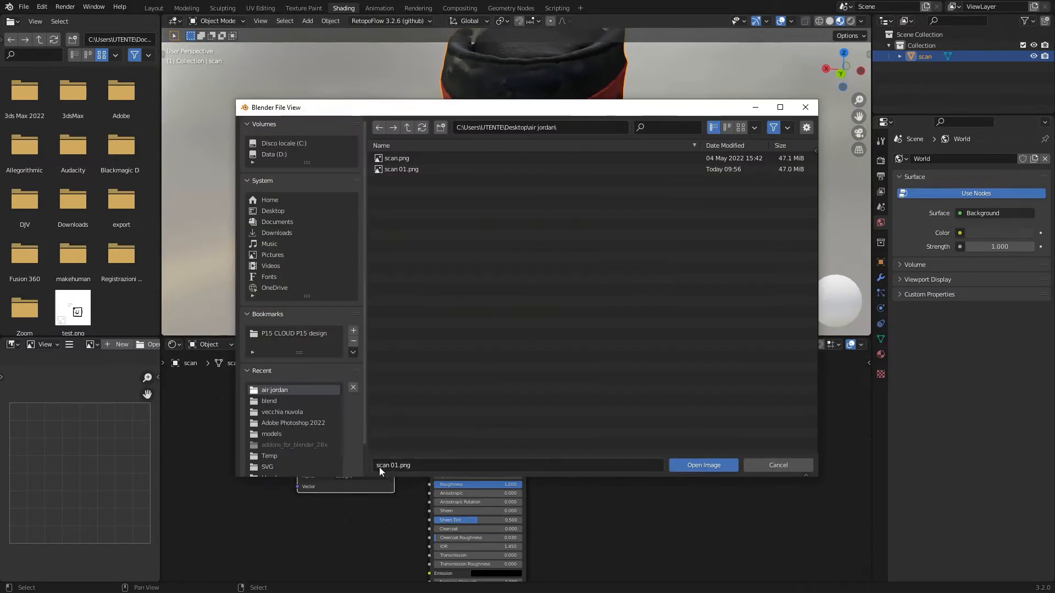
click(696, 467)
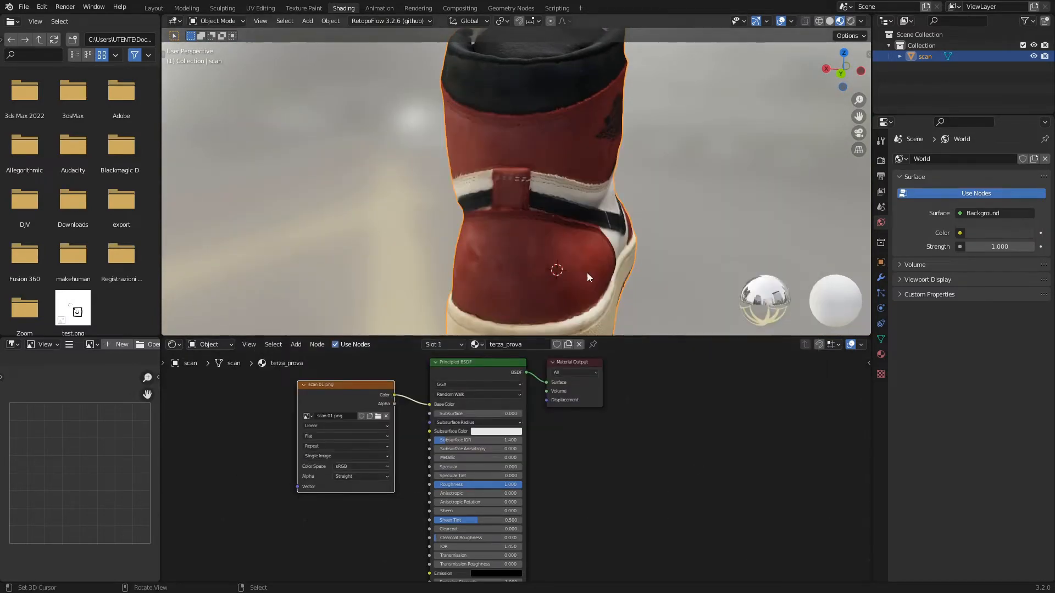
middle_drag(522, 219, 608, 213)
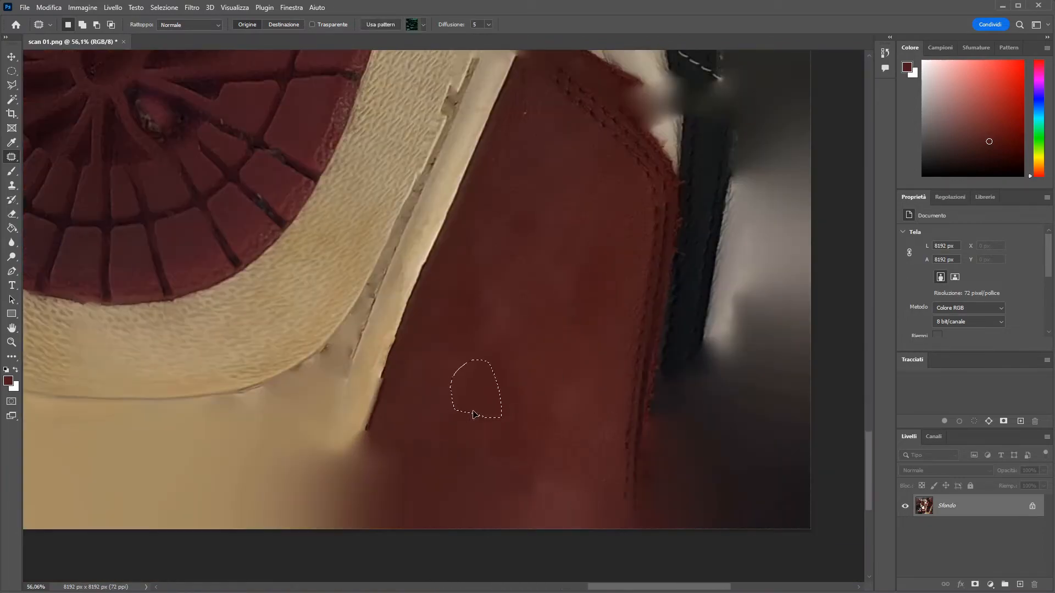
Save the further patches on the red panel to scan 01.png and reload that image as the shoe's texture in Blender.
key(ctrl+s)
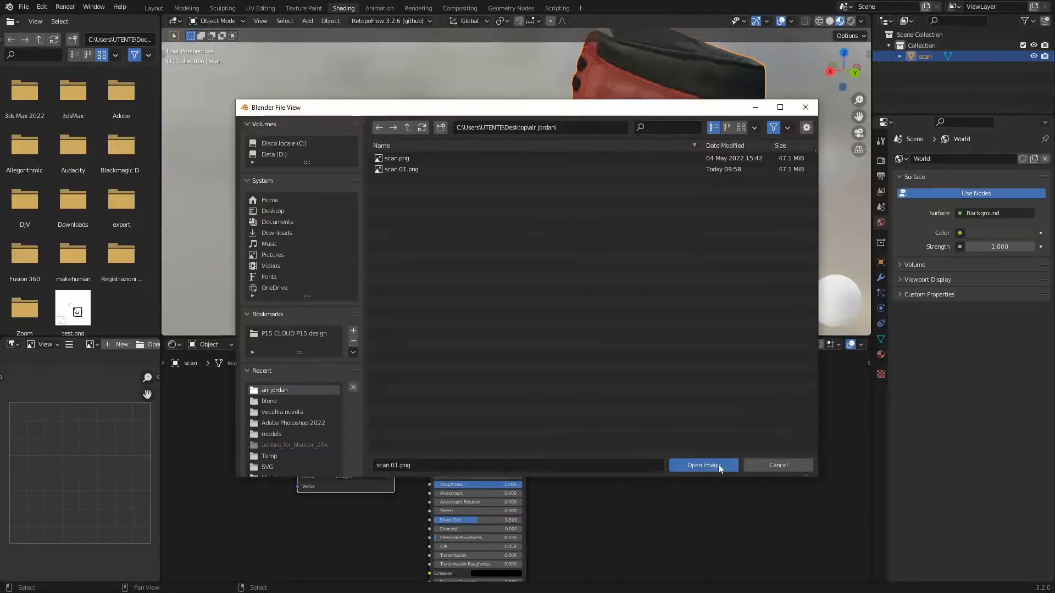
click(701, 466)
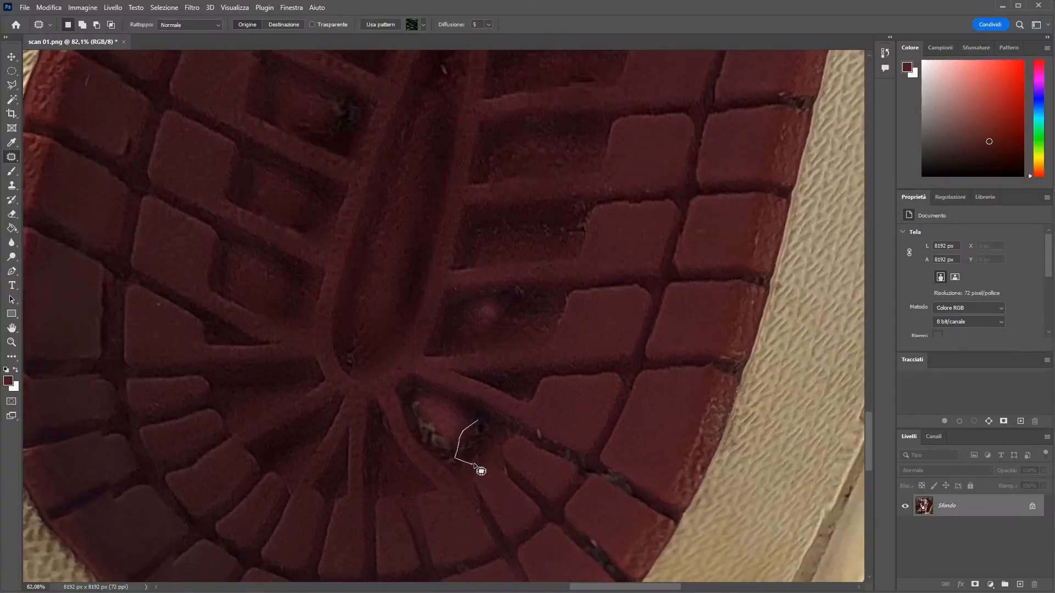
Switch to Photoshop and patch the damaged dark cavity in the heel tread of the sole.
mouse_move(455, 465)
mouse_down()
mouse_move(433, 415)
mouse_move(452, 400)
mouse_up()
mouse_move(523, 423)
mouse_down()
mouse_move(447, 315)
mouse_move(441, 324)
mouse_up()
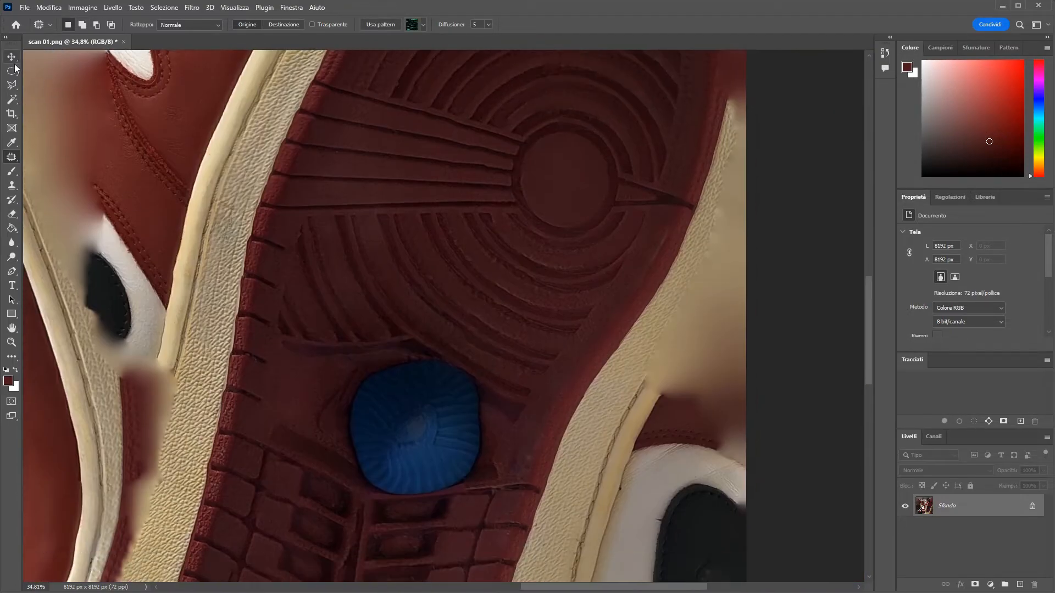
Outline the smooth disc inside the sole's tread circle with the Polygonal Lasso, then copy and paste it as a new layer.
click(14, 72)
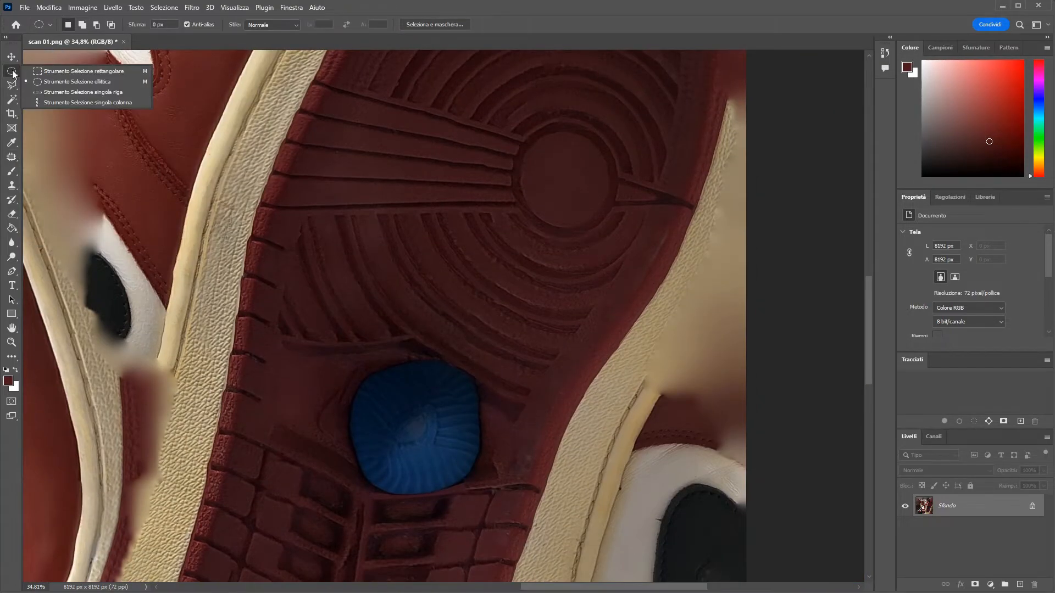
click(12, 85)
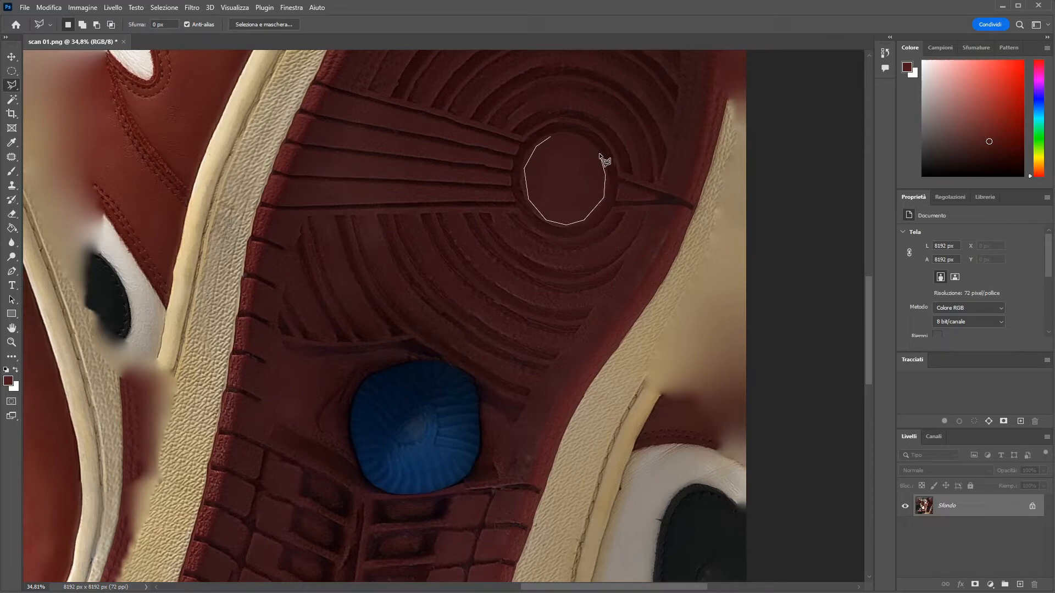
click(552, 136)
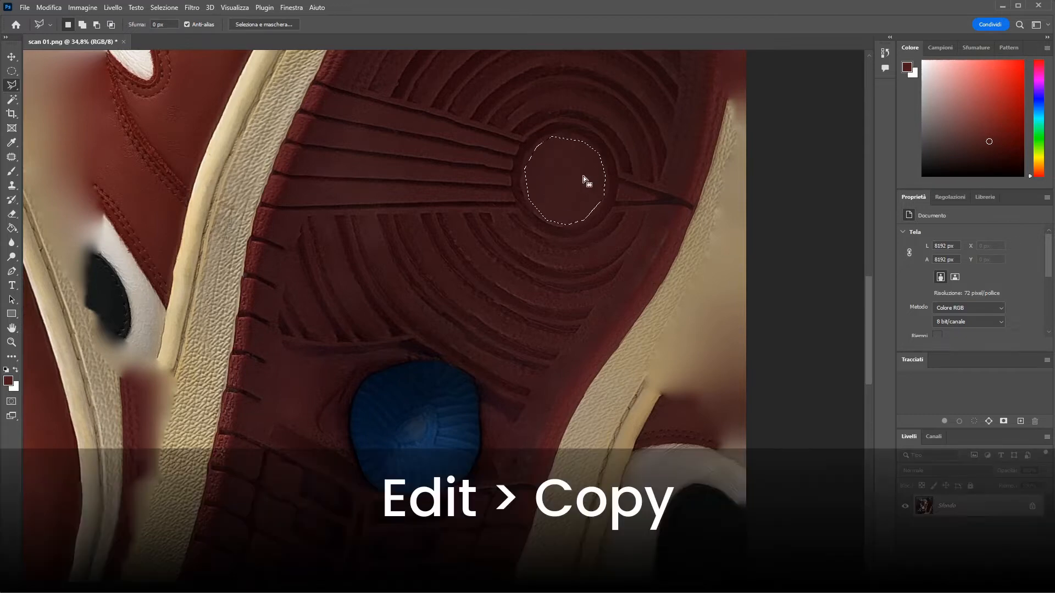
click(49, 8)
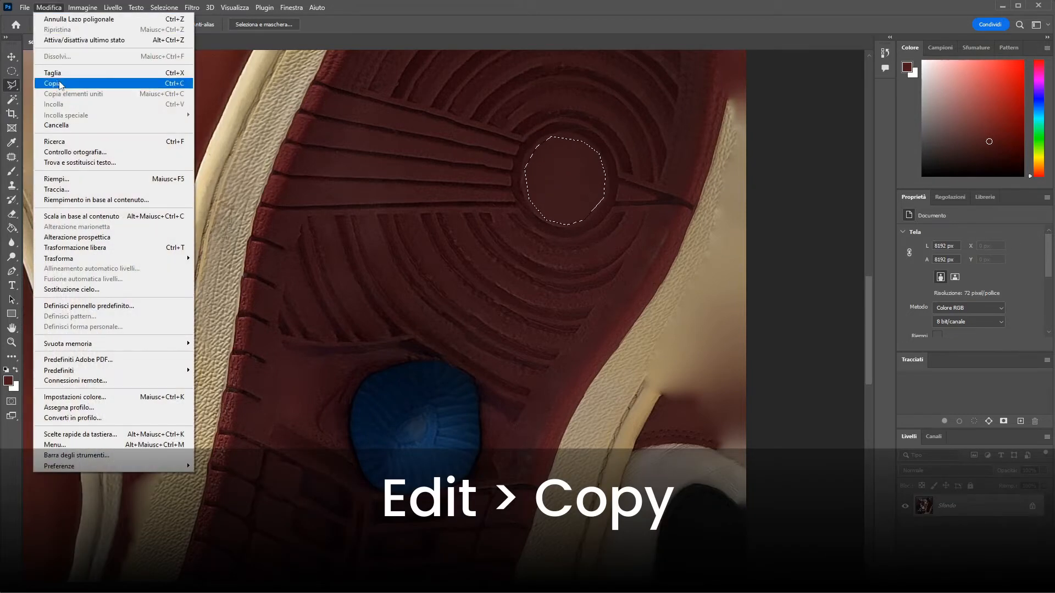
click(60, 83)
click(51, 10)
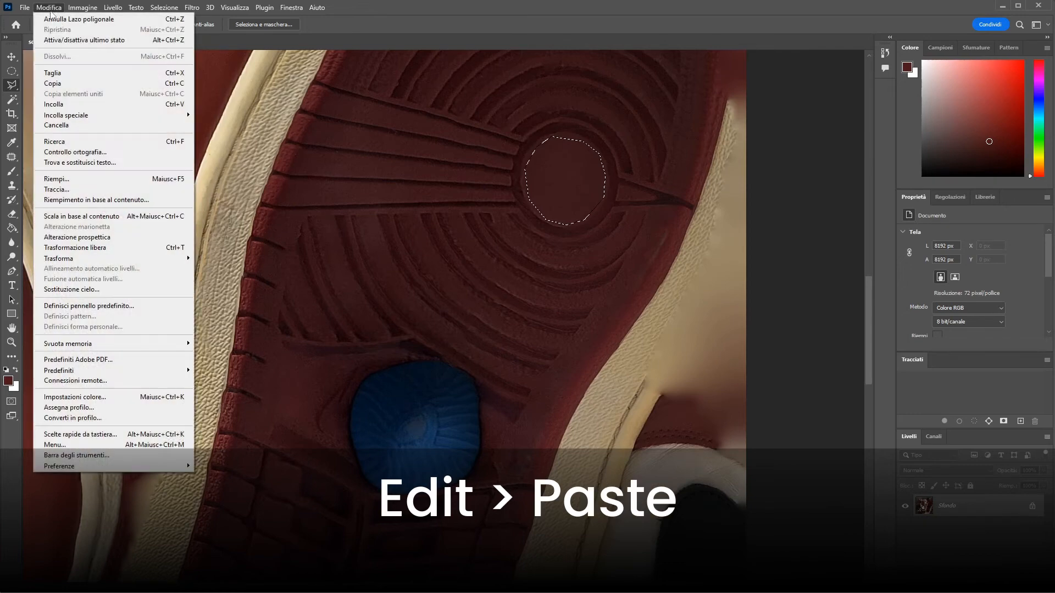
click(57, 104)
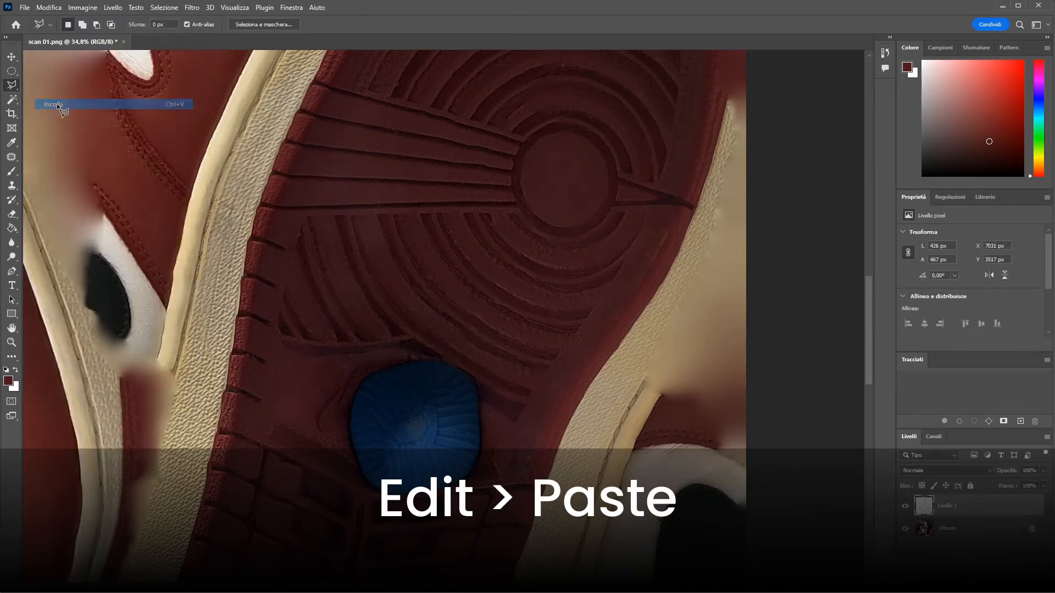
Cover the blue spot in the sole with the pasted disc and four duplicates of it, and merge the visible layers.
click(11, 58)
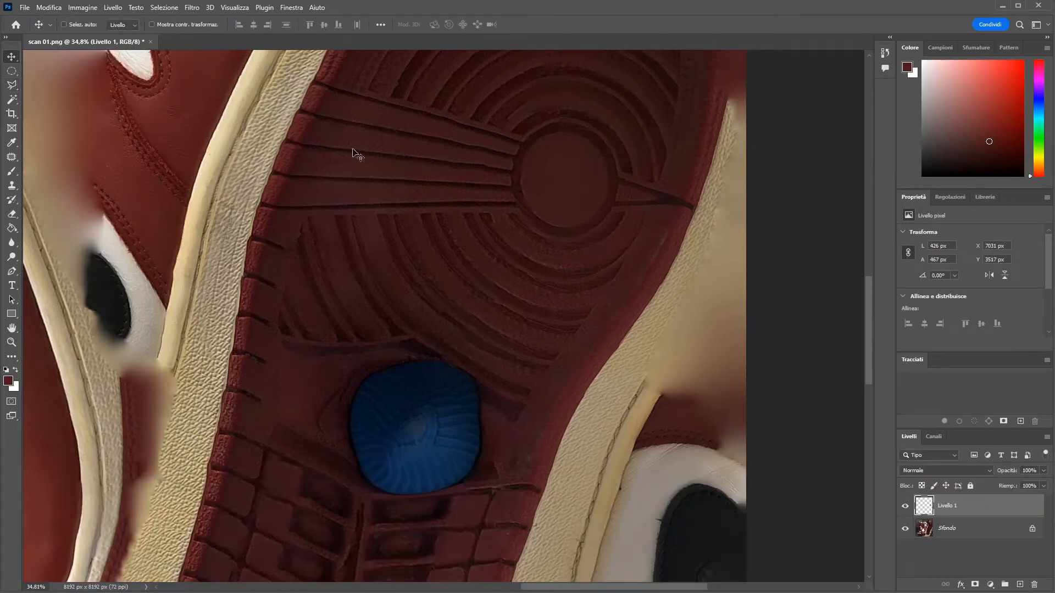
drag(562, 177, 376, 426)
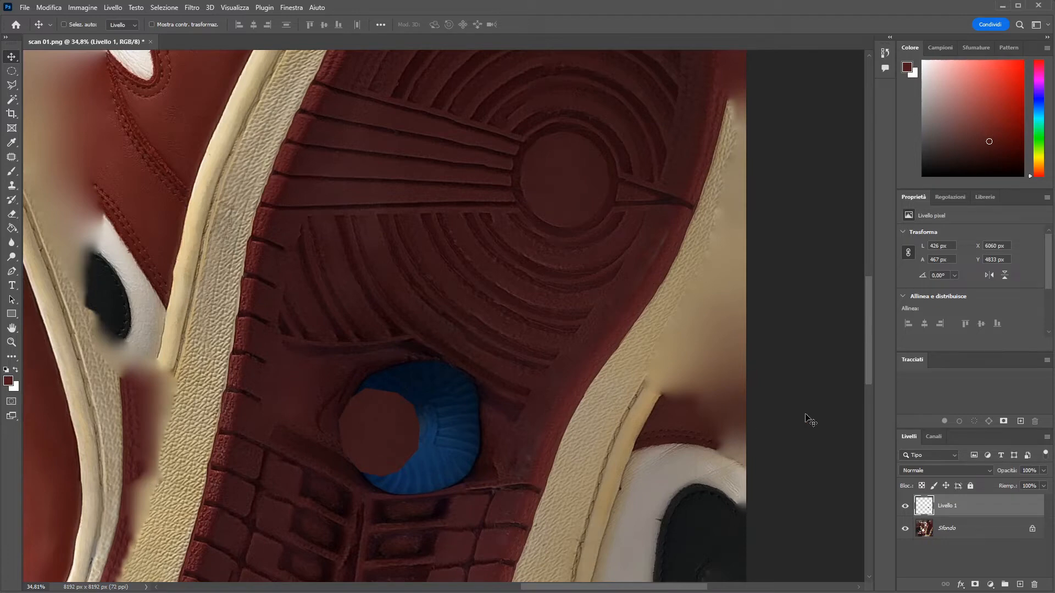
drag(928, 509, 1019, 585)
drag(395, 435, 422, 400)
drag(958, 511, 1019, 585)
drag(419, 405, 456, 424)
drag(956, 508, 1019, 584)
drag(468, 422, 432, 456)
drag(958, 508, 1019, 584)
drag(407, 443, 447, 434)
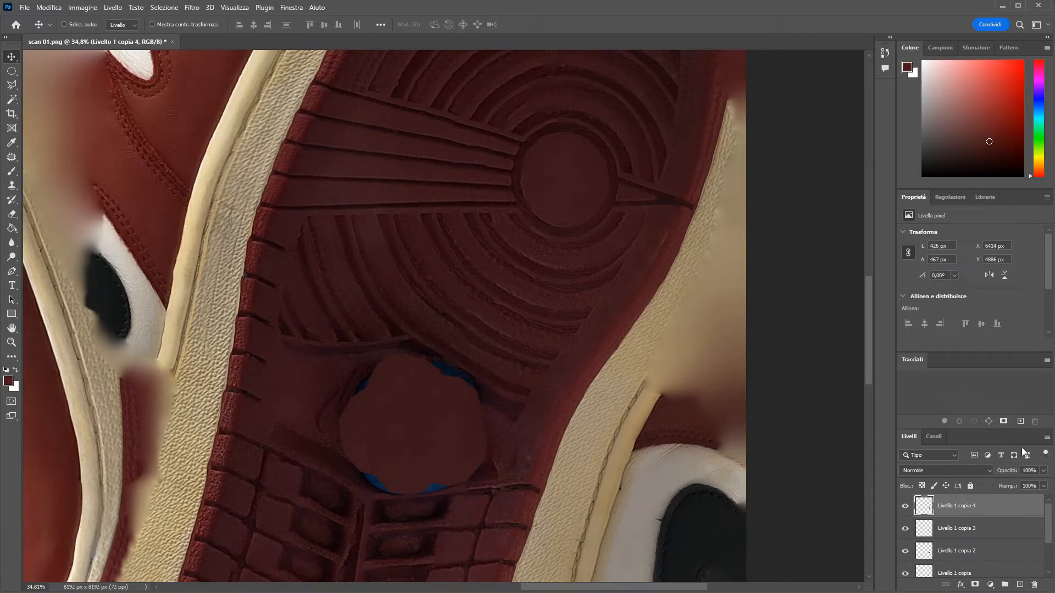
click(1046, 437)
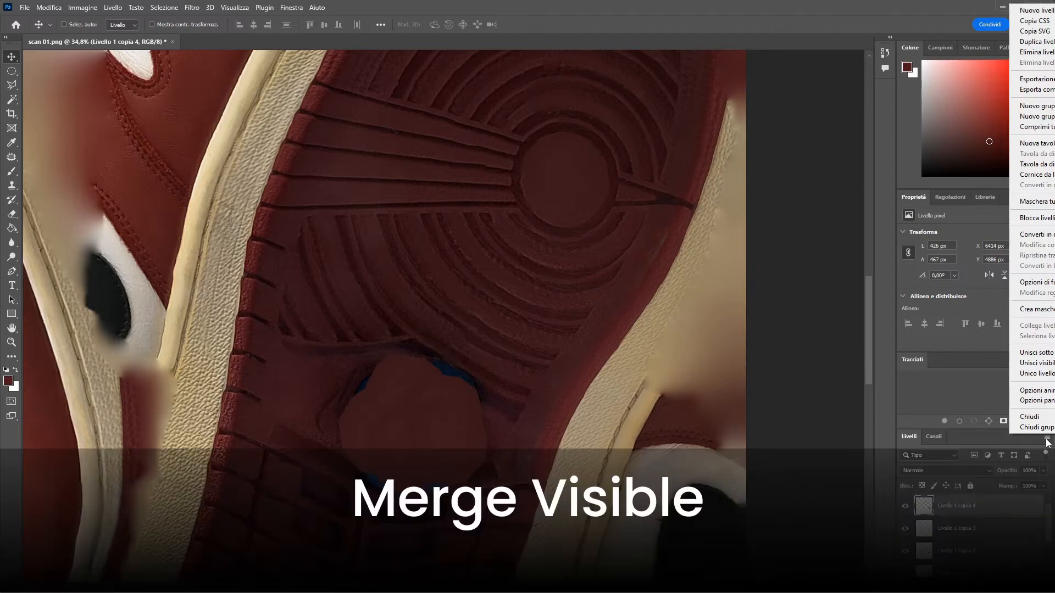
click(1037, 363)
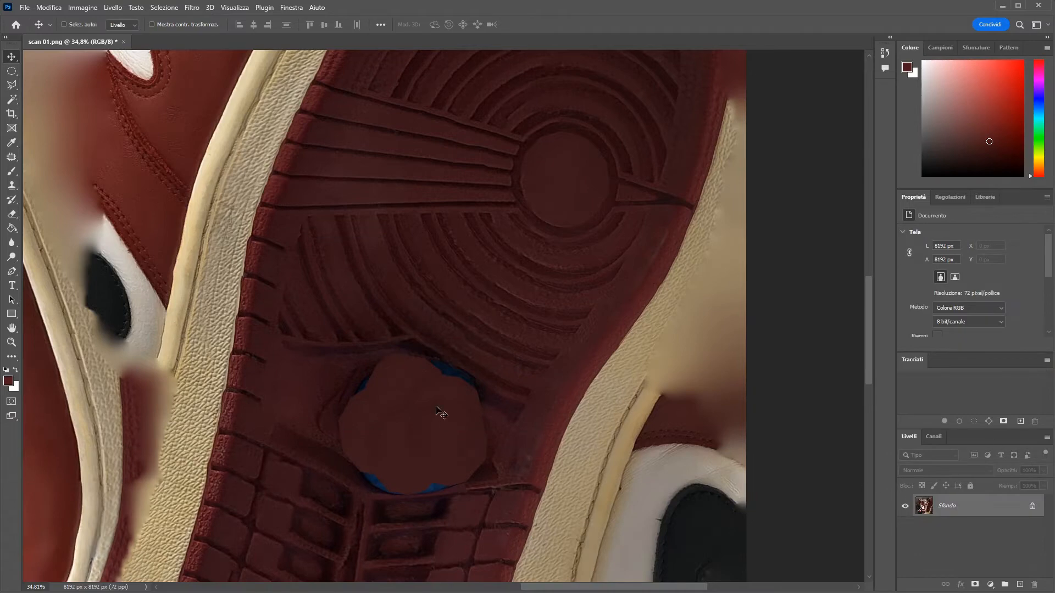
Outline the dark edge strip at the lower left of the filled spot with the Polygonal Lasso and paste a copy of it.
alt+scroll(436, 407, up, 4)
drag(452, 379, 454, 297)
alt+scroll(364, 345, up, 1)
drag(398, 330, 398, 355)
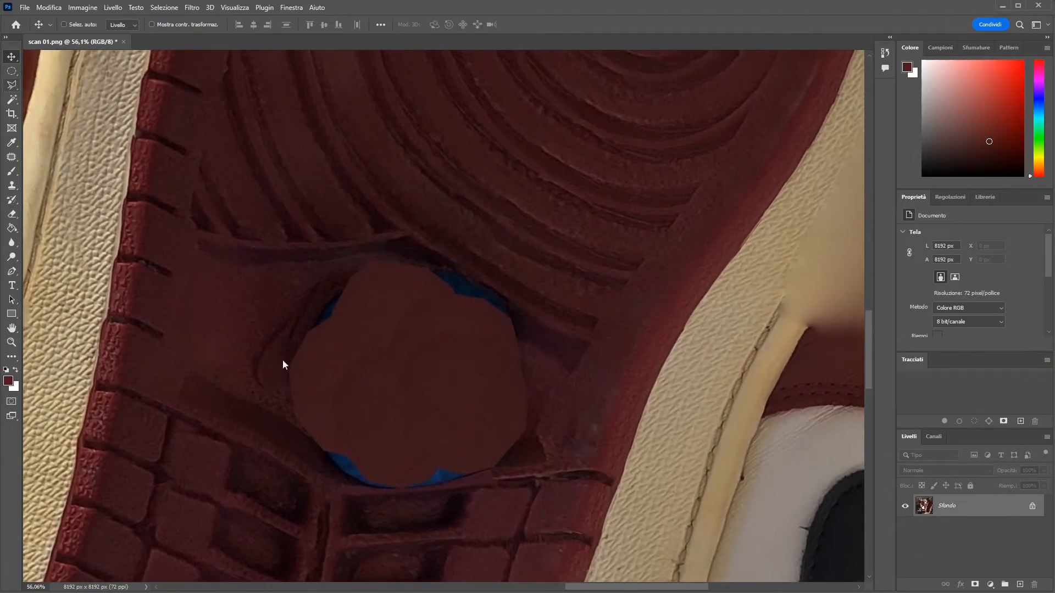
key(l)
click(187, 371)
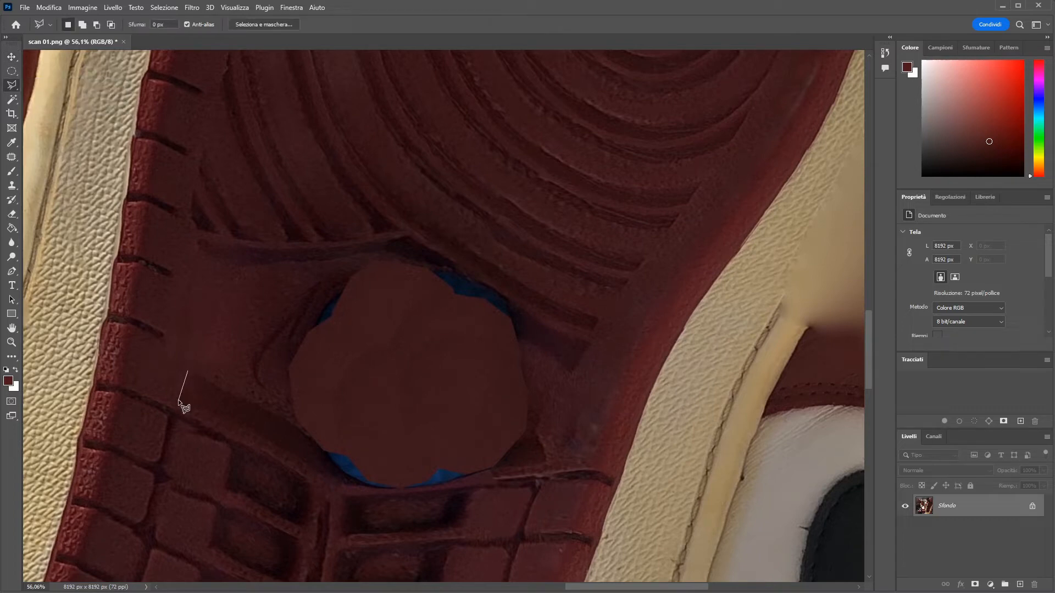
click(176, 407)
click(265, 449)
click(290, 421)
click(189, 376)
click(48, 8)
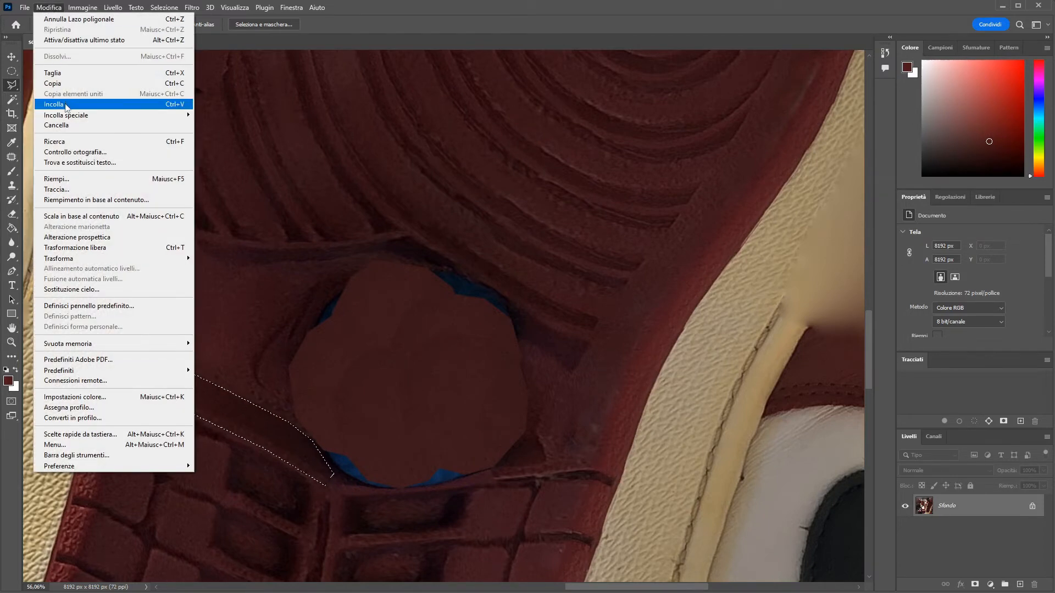
click(110, 103)
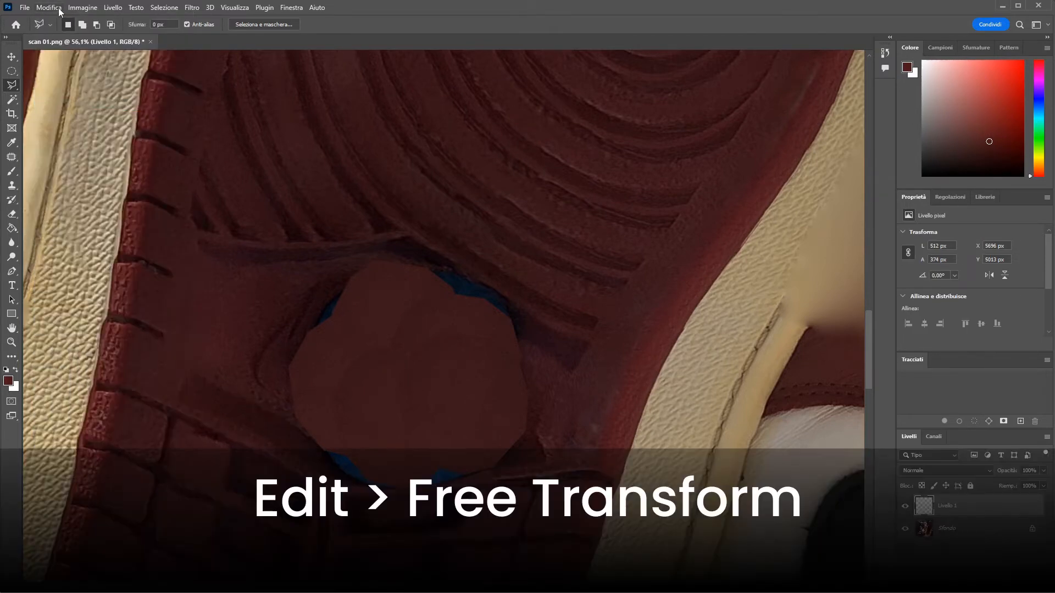
Free-transform the pasted strip, rotating it about -177.1° to cover the remaining blue along the filled spot's upper-right edge.
click(49, 8)
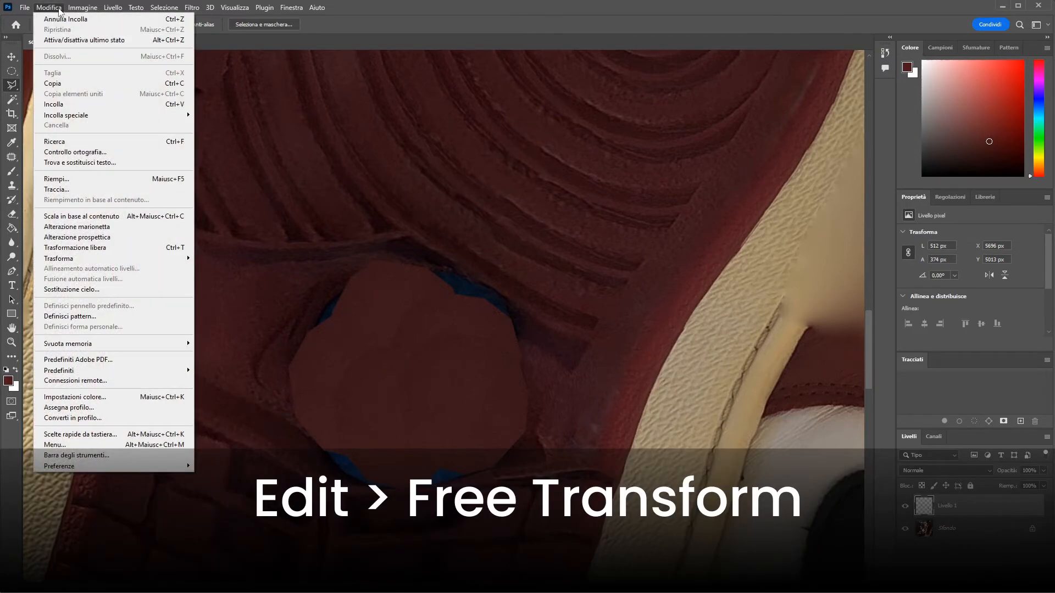
click(68, 247)
drag(281, 420, 489, 280)
drag(556, 349, 347, 219)
drag(451, 302, 470, 305)
drag(580, 344, 581, 343)
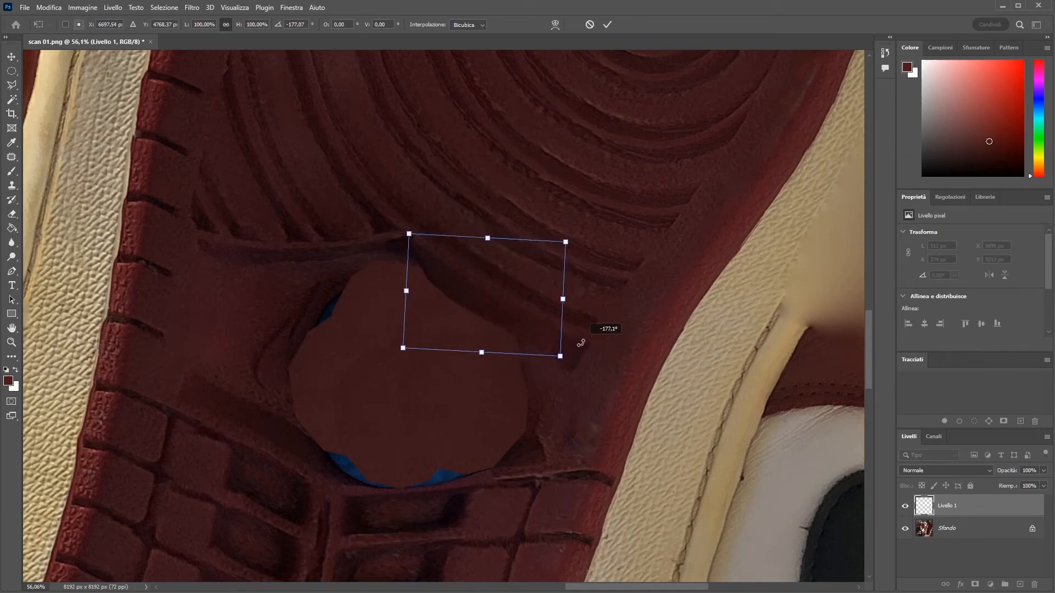
click(606, 25)
Duplicate the strip, flip, stretch and rotate the copy about 17.4° along the filled spot's lower edge, and merge the visible layers.
drag(971, 506, 1019, 584)
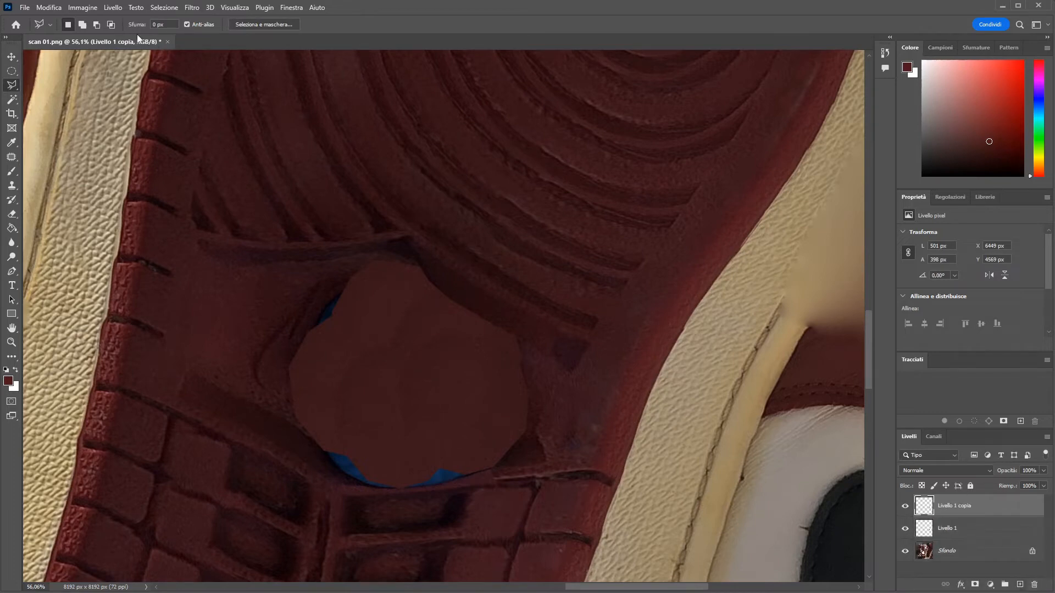
click(58, 9)
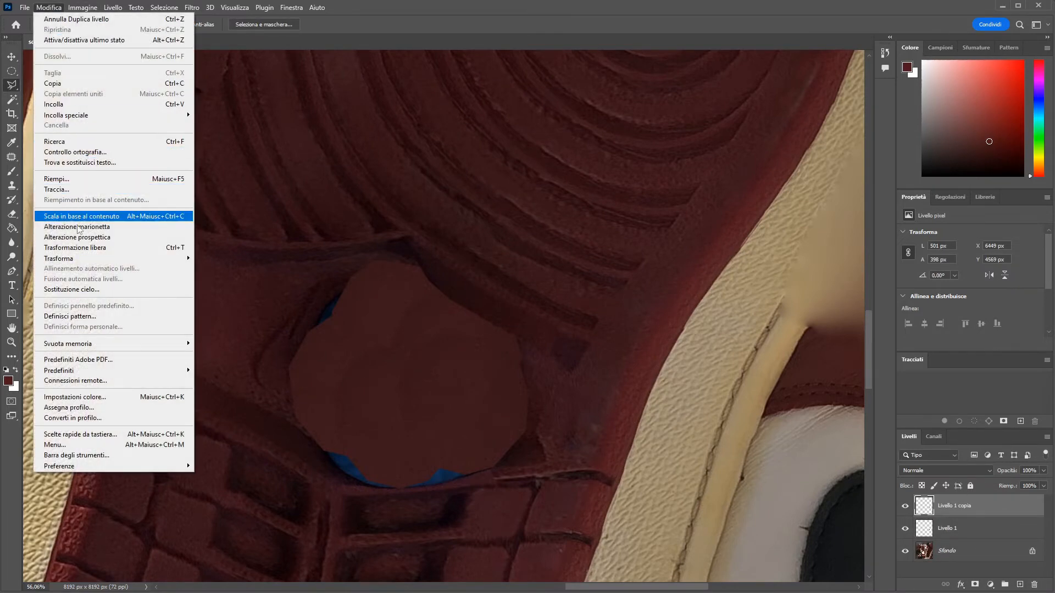
click(79, 249)
drag(525, 315, 432, 470)
drag(423, 406, 396, 481)
ctrl+drag(520, 479, 562, 467)
ctrl+drag(504, 421, 236, 533)
drag(309, 539, 487, 551)
drag(363, 542, 372, 470)
drag(467, 514, 407, 468)
drag(482, 461, 557, 443)
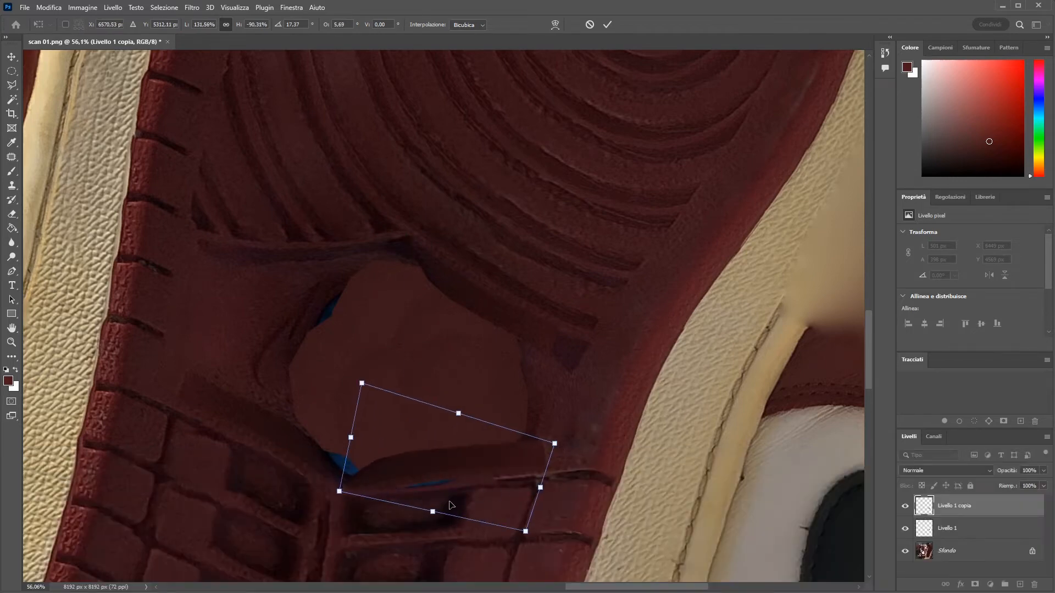
drag(339, 491, 328, 494)
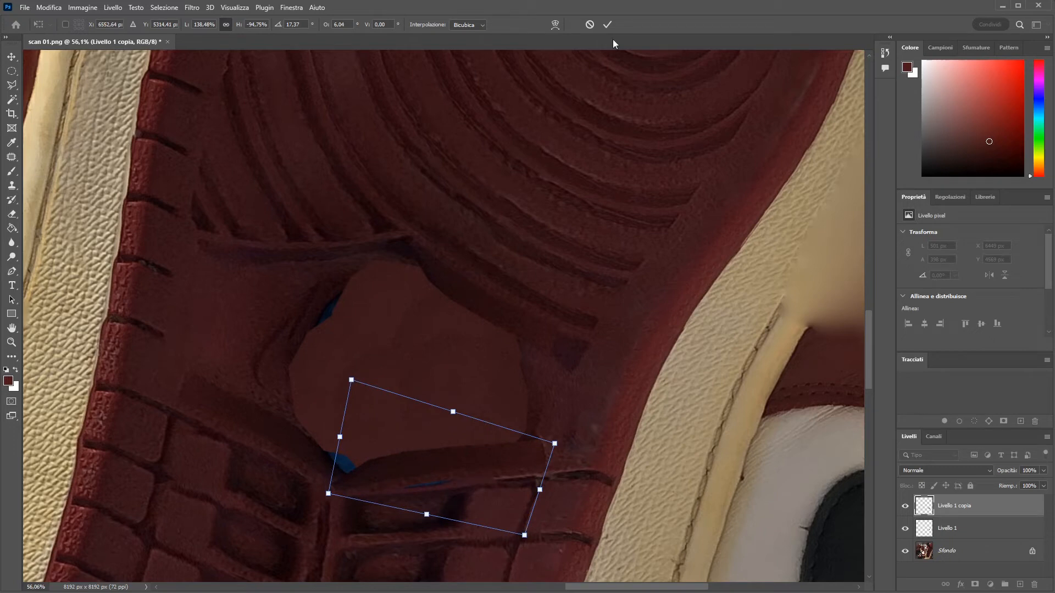
click(607, 24)
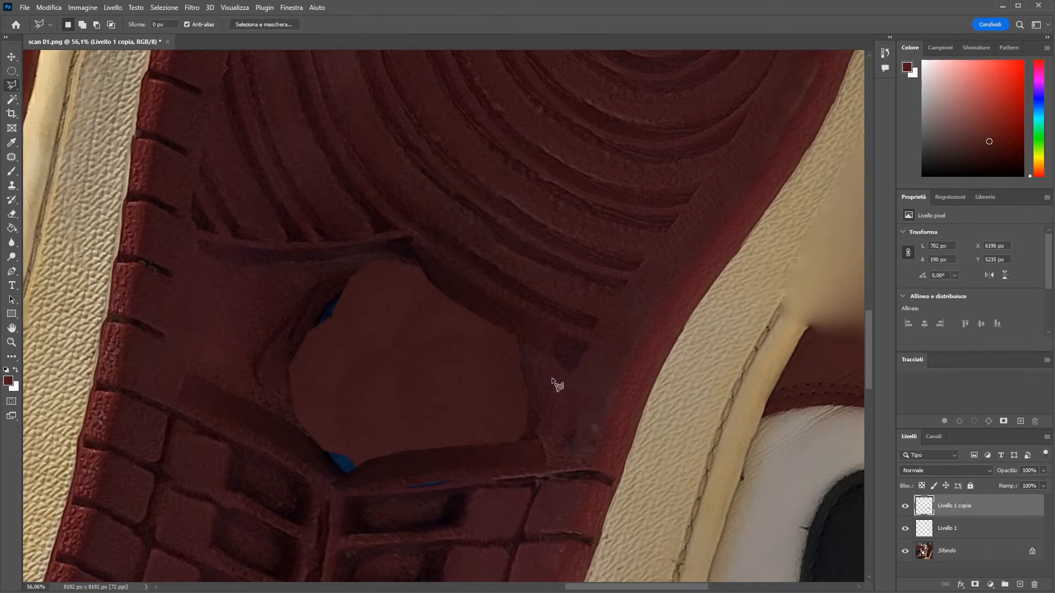
click(1047, 438)
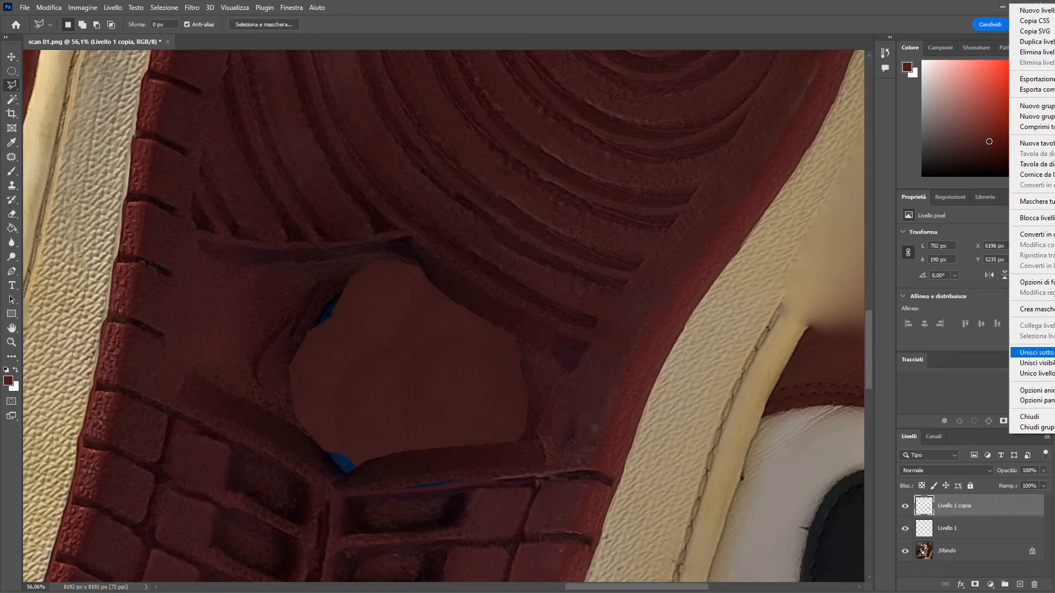
click(1036, 363)
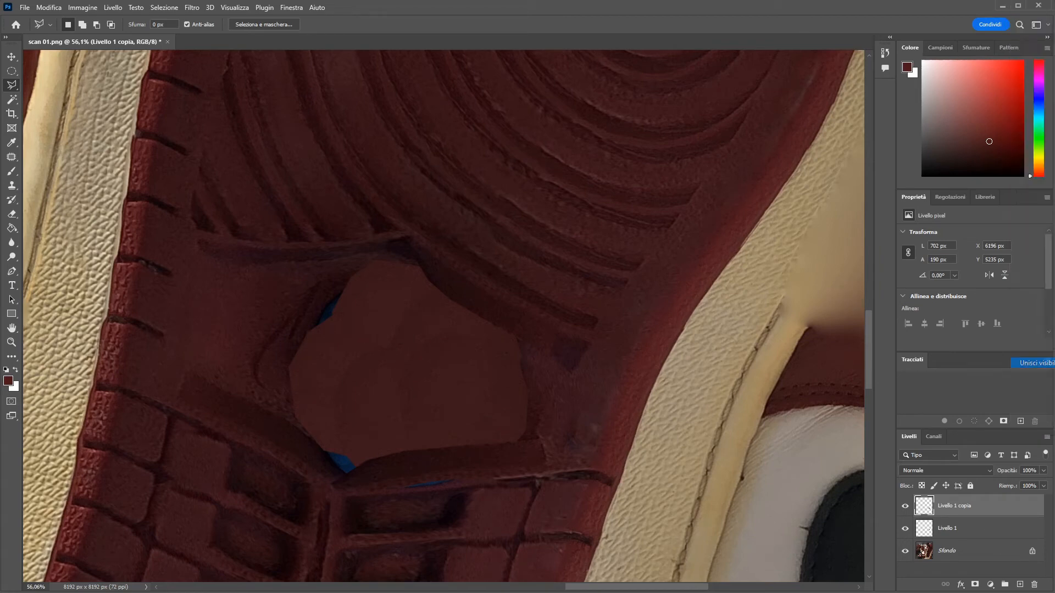
Blend the left and right edges of the filled spot into the surrounding sole with the Patch tool and clear the selection.
key(j)
mouse_move(365, 275)
mouse_down()
mouse_move(346, 367)
mouse_move(357, 384)
mouse_up()
mouse_move(368, 348)
mouse_down()
mouse_move(324, 417)
mouse_move(387, 349)
mouse_up()
drag(345, 391, 401, 350)
mouse_move(519, 443)
mouse_down()
mouse_move(534, 353)
mouse_move(514, 344)
mouse_up()
drag(537, 398, 486, 401)
key(ctrl+d)
mouse_move(274, 270)
mouse_down()
mouse_move(327, 328)
mouse_move(325, 358)
mouse_up()
mouse_move(278, 306)
mouse_down()
mouse_move(308, 435)
mouse_move(330, 435)
mouse_up()
key(ctrl+d)
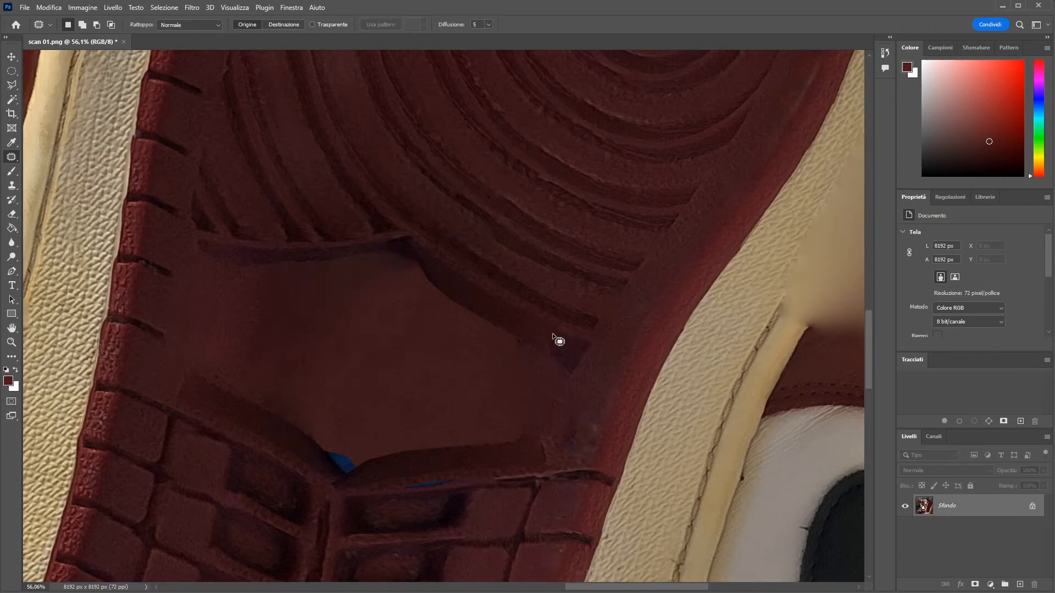
Patch the remaining blue bits along the filled area's lower edge and the marks at its right and upper edges.
drag(548, 358, 556, 331)
drag(558, 343, 571, 345)
key(ctrl+d)
drag(333, 455, 254, 334)
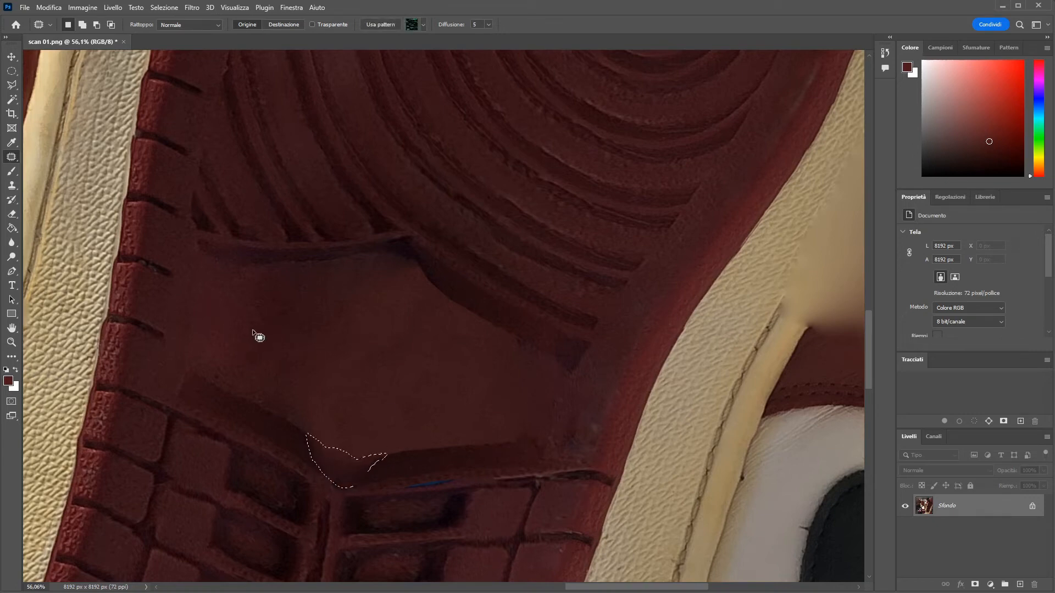
key(ctrl+d)
drag(446, 479, 418, 486)
drag(418, 487, 465, 474)
key(ctrl+d)
mouse_move(364, 258)
mouse_down()
mouse_move(415, 270)
mouse_move(413, 302)
mouse_up()
key(ctrl+d)
Save the retouched sole texture to scan 01.png.
alt+scroll(413, 350, down, 10)
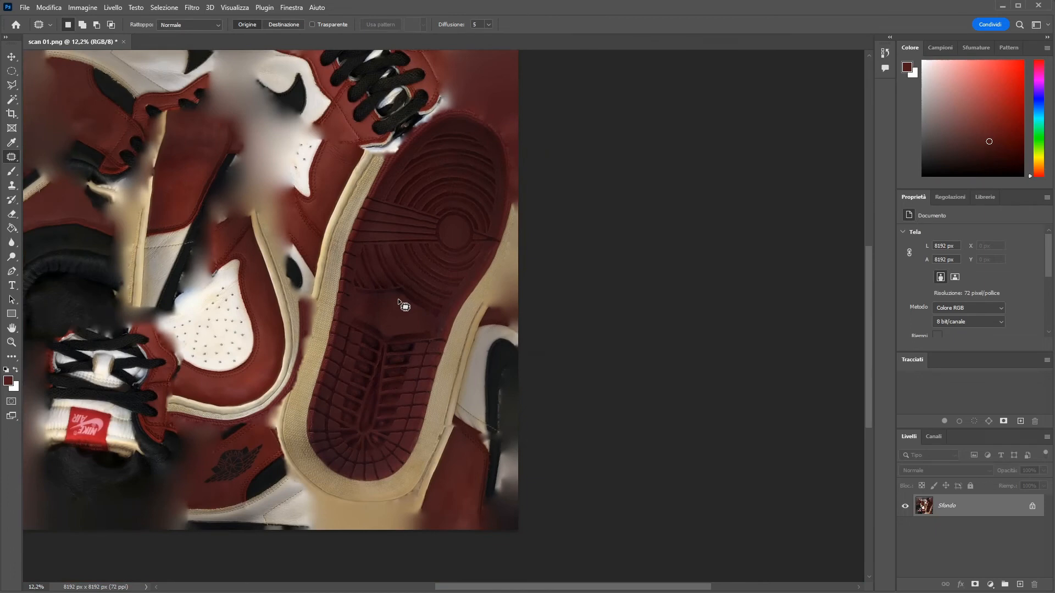
drag(391, 287, 583, 327)
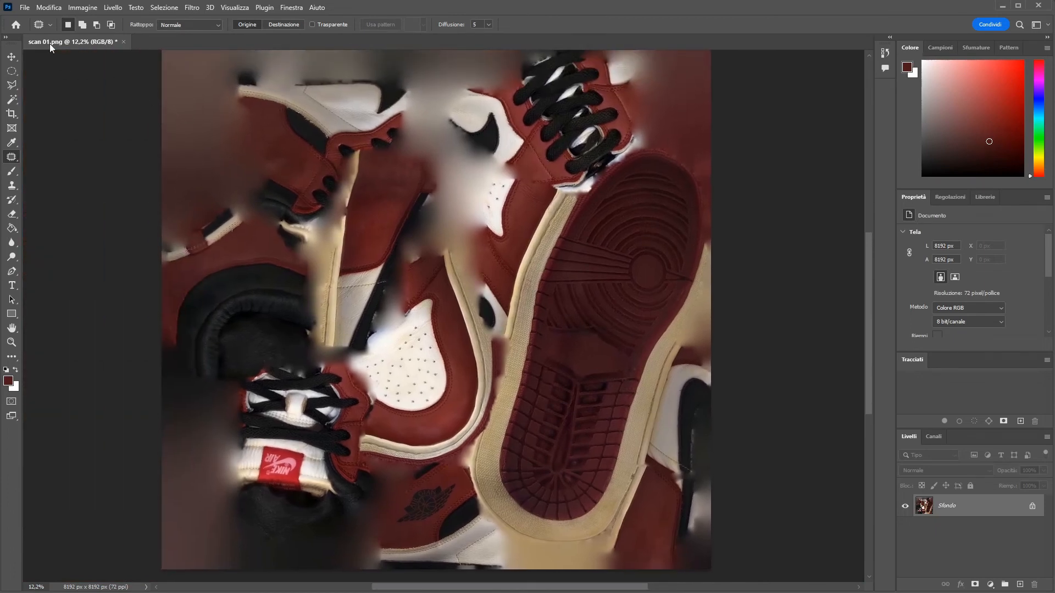
click(25, 8)
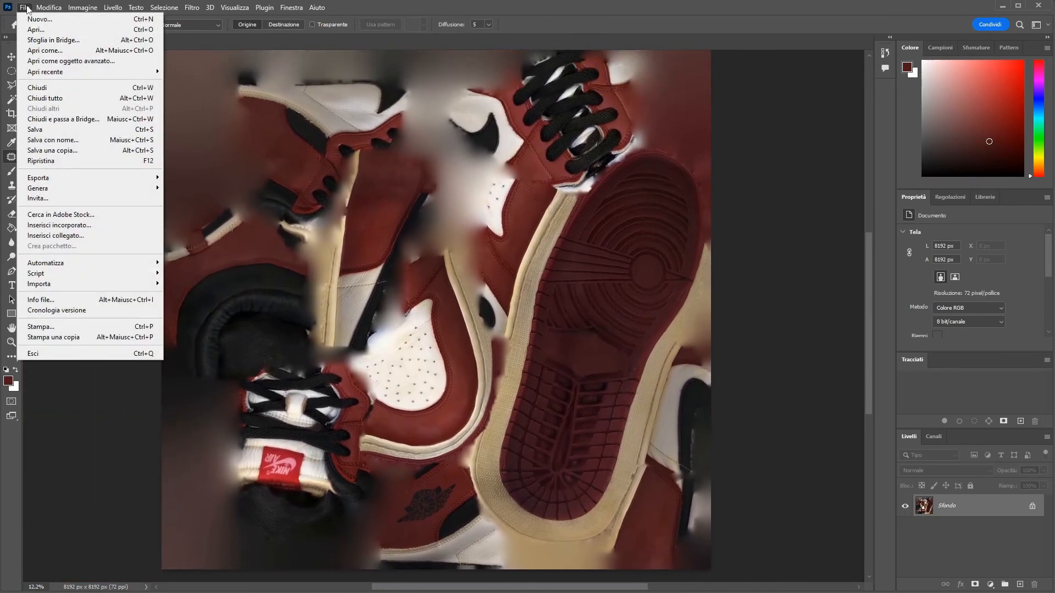
click(34, 130)
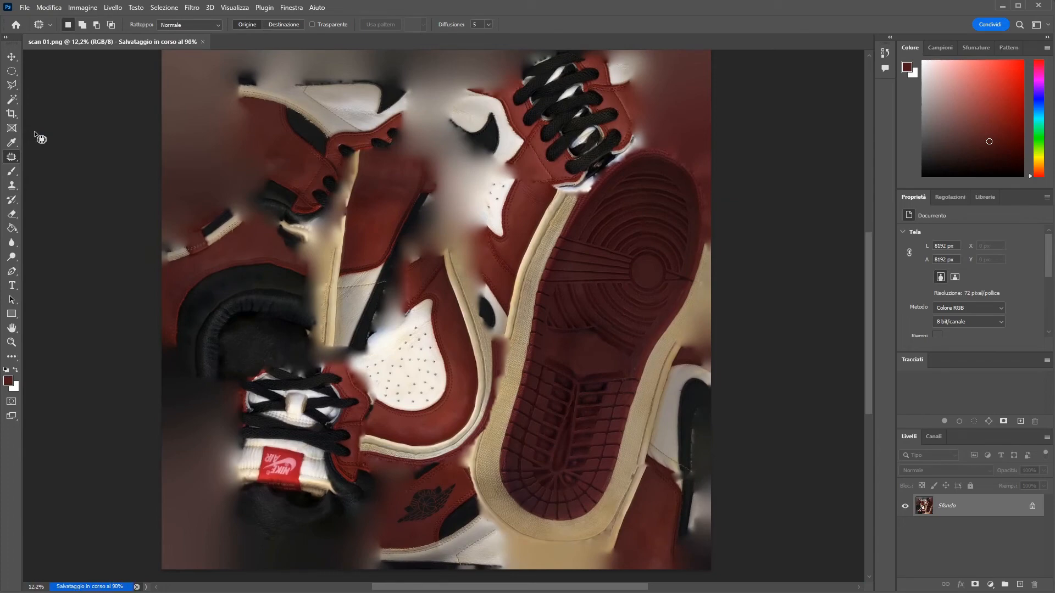
Switch to Blender, reload scan 01.png in the image texture node and check the repaired sole on the shoe model.
key(alt+Tab)
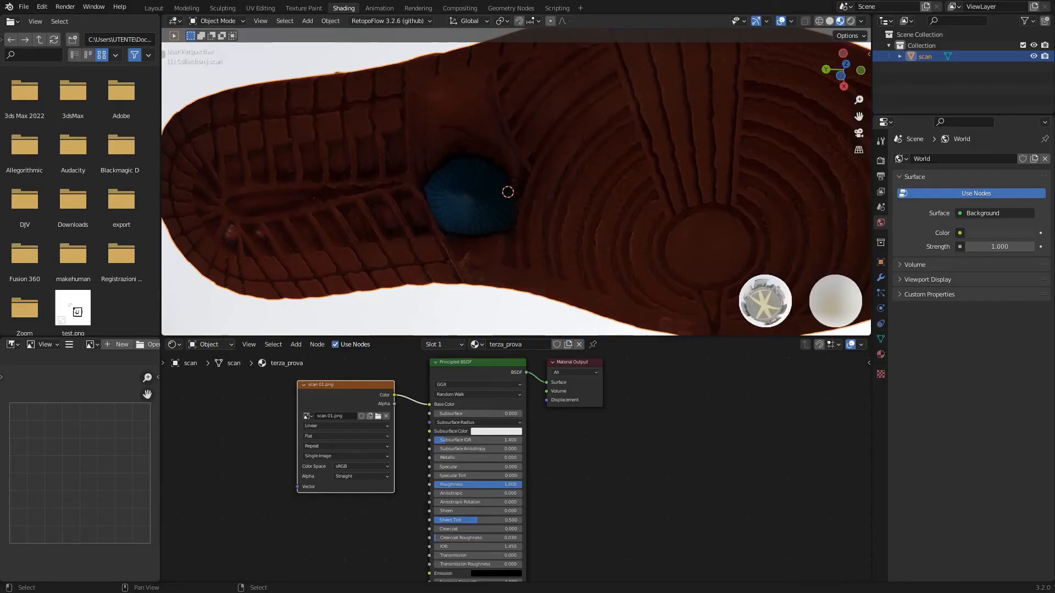
click(378, 417)
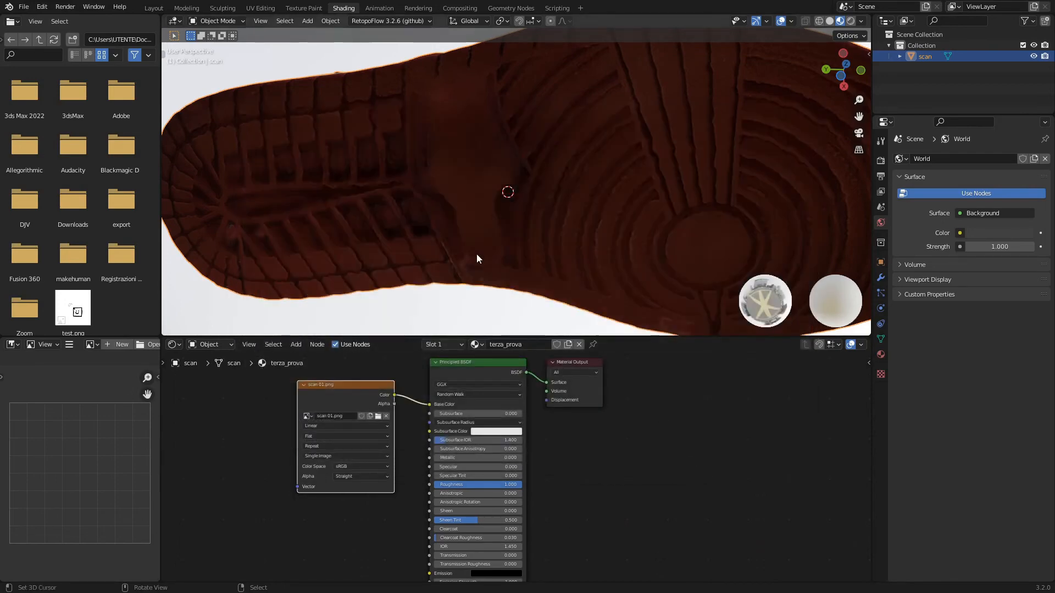
mouse_move(457, 223)
middle_down()
mouse_move(438, 181)
mouse_move(443, 214)
middle_up()
scroll(427, 161, down, 3)
middle_drag(427, 161, 544, 189)
Save the Blender project as a new version named air jordan 03.blend in the air jordan folder.
click(24, 8)
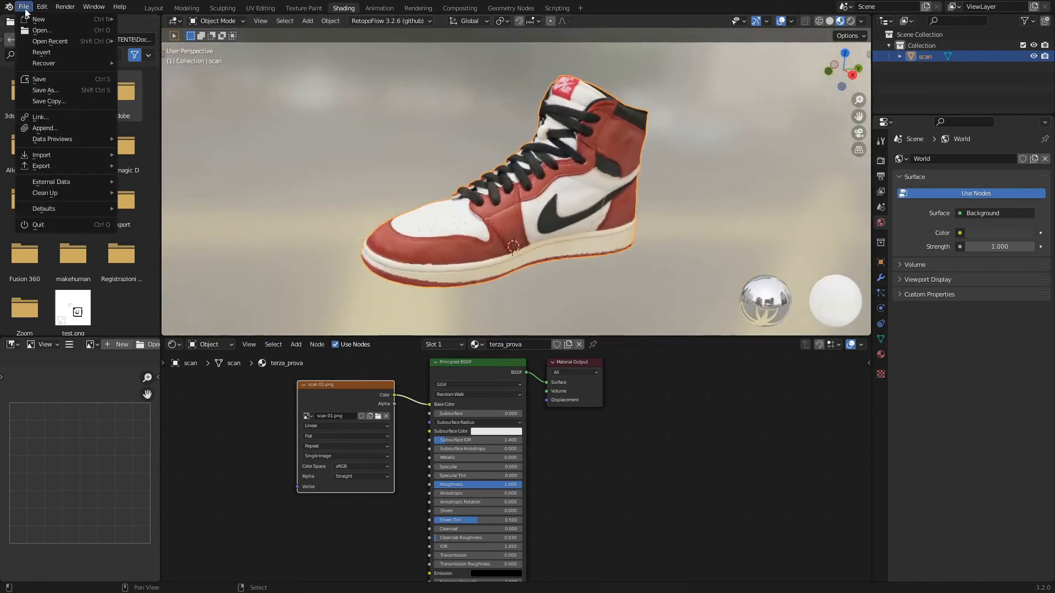
click(45, 90)
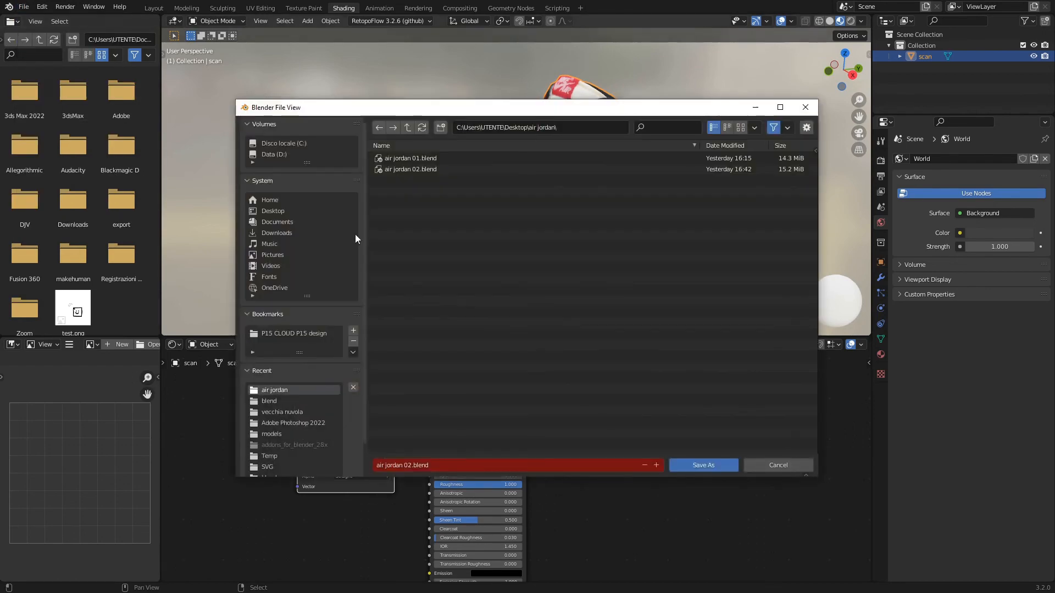
click(444, 464)
key(Right)
key(Left)
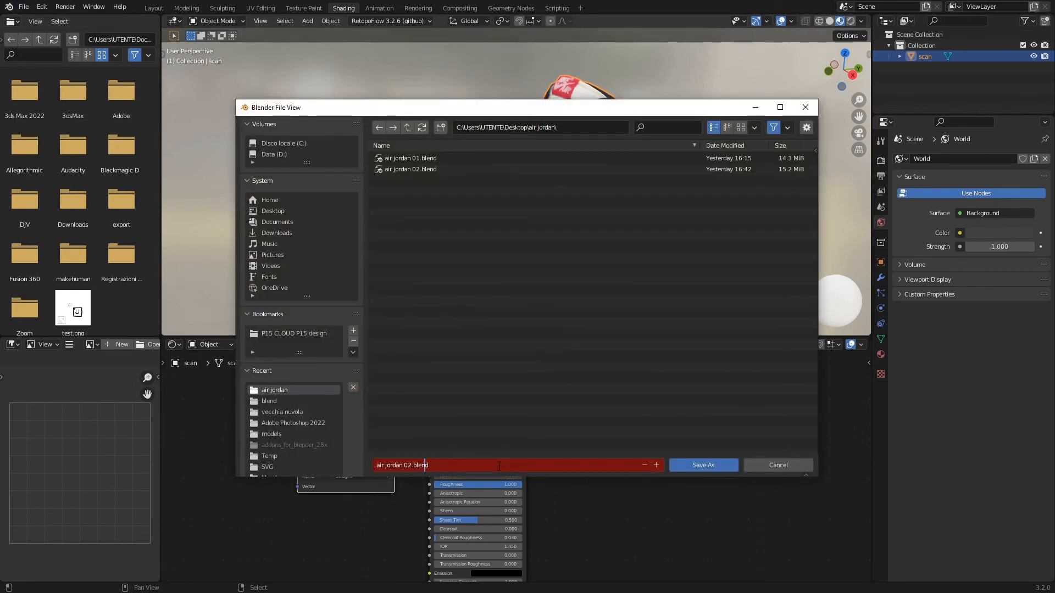
key(Left)
key(Left)
key(Left)
click(717, 466)
click(716, 467)
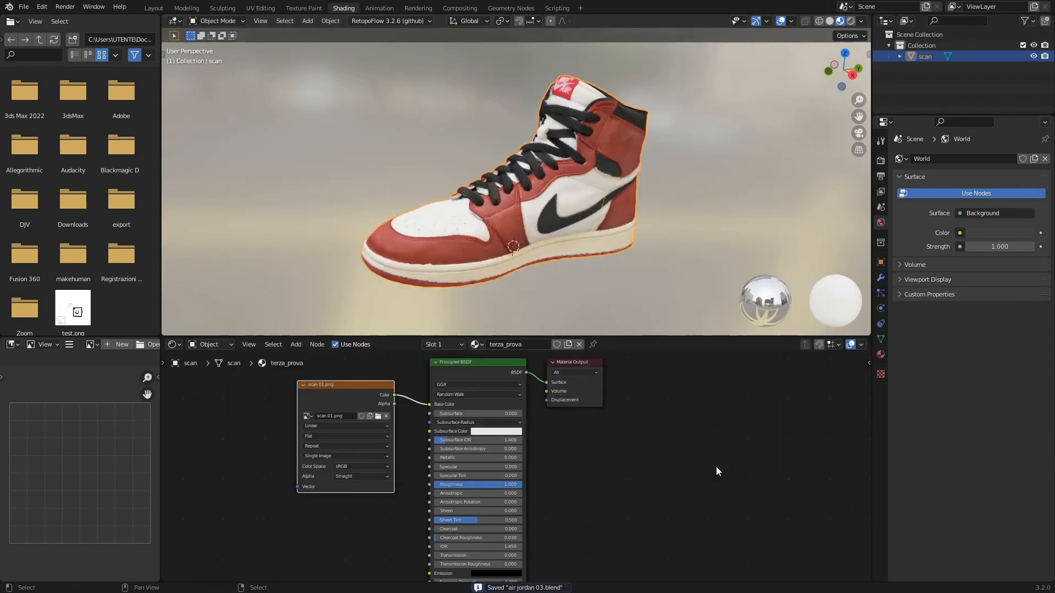